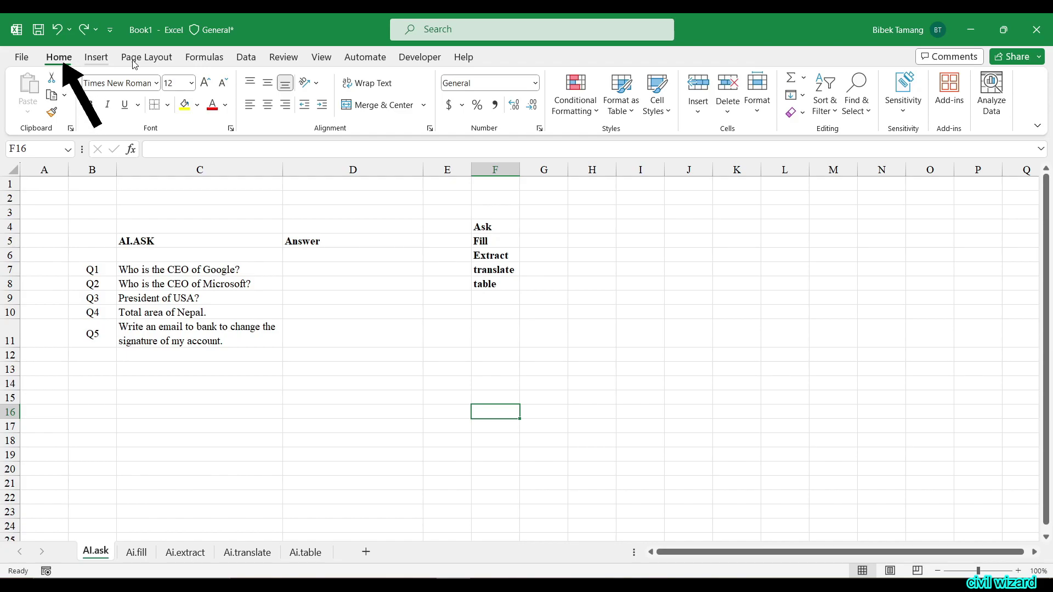
Step: Search the Office Add-ins store for "chat gpt" and add the ChatGPT for Excel add-in
click(958, 115)
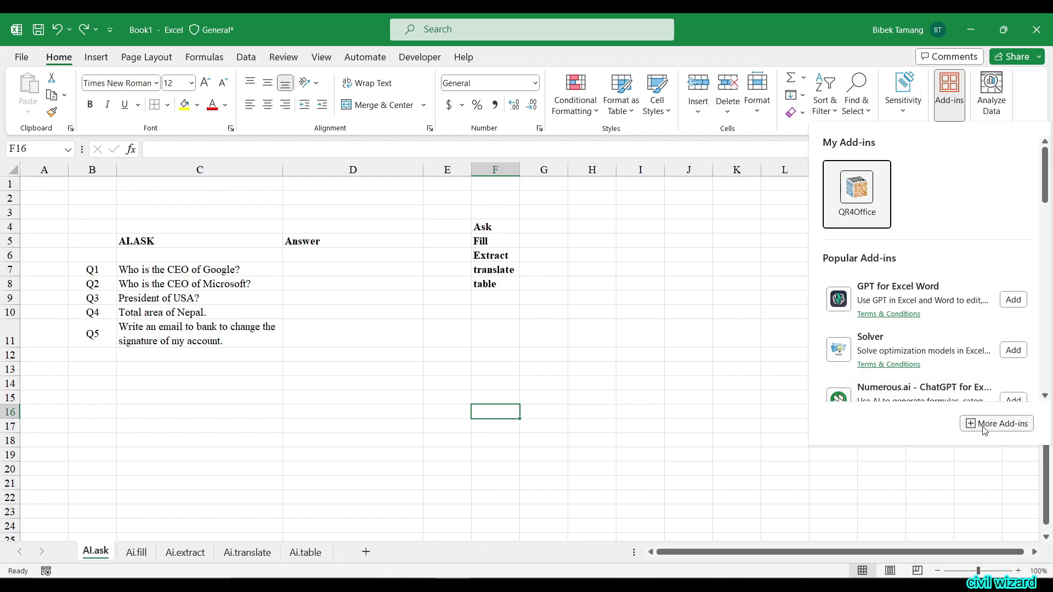
click(986, 427)
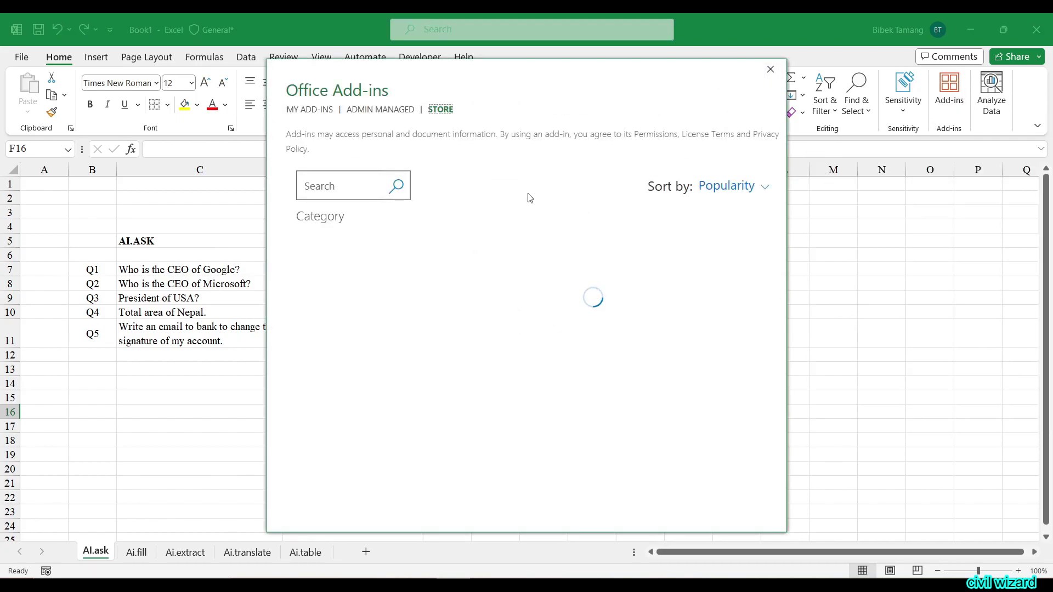
click(333, 182)
text(cha)
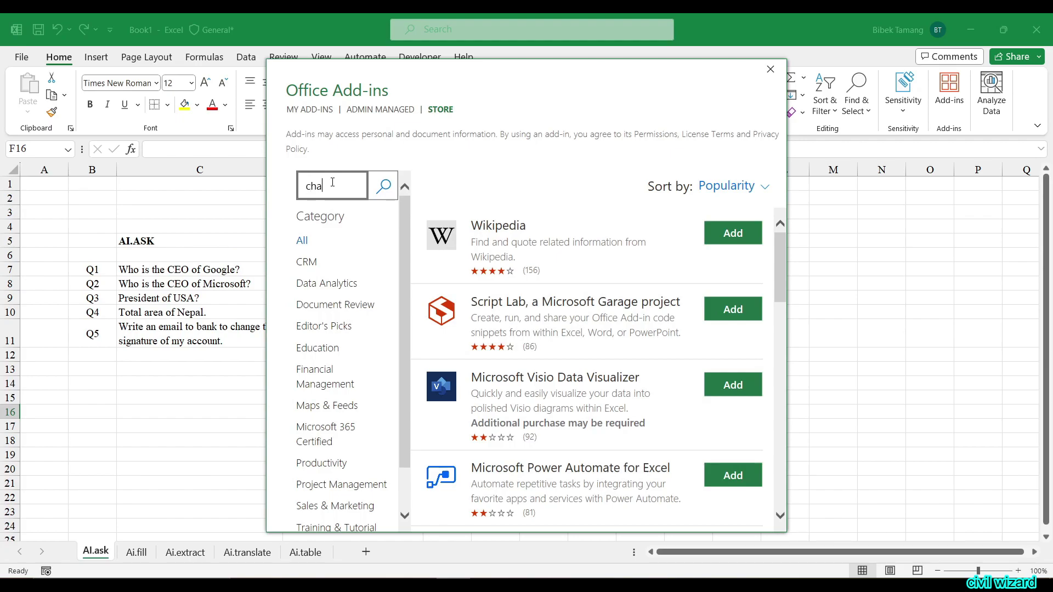
text(t gpt)
key(Return)
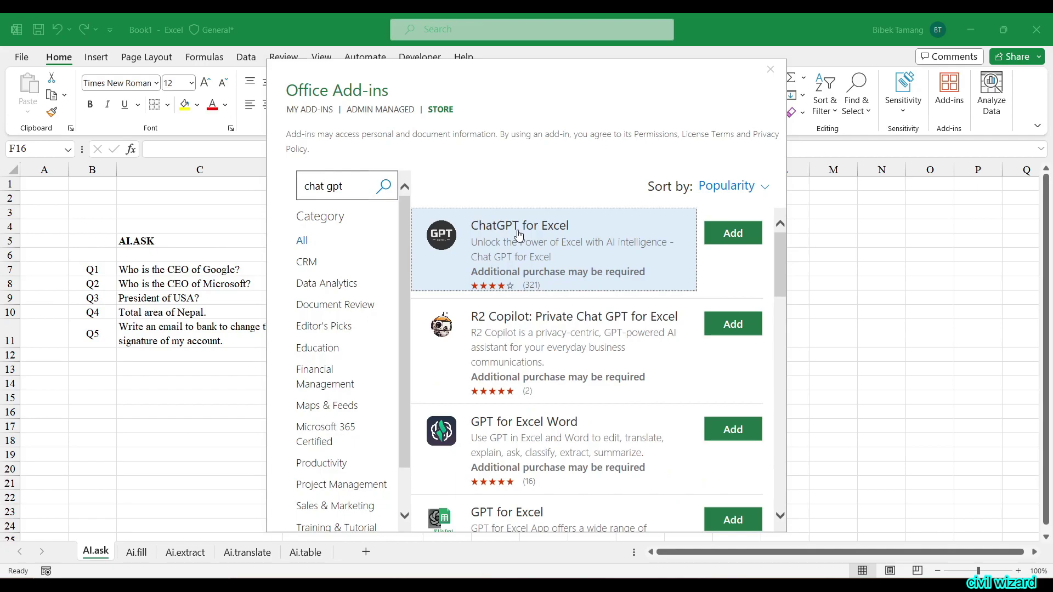
click(730, 235)
click(678, 327)
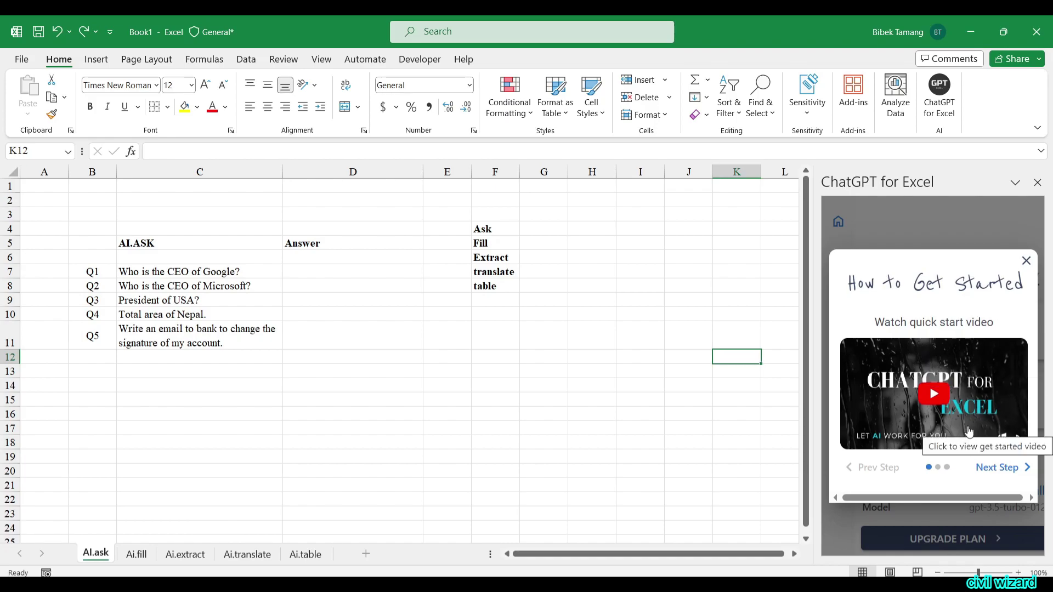
Step: Go through the ChatGPT for Excel getting-started guide and finish it
click(1009, 477)
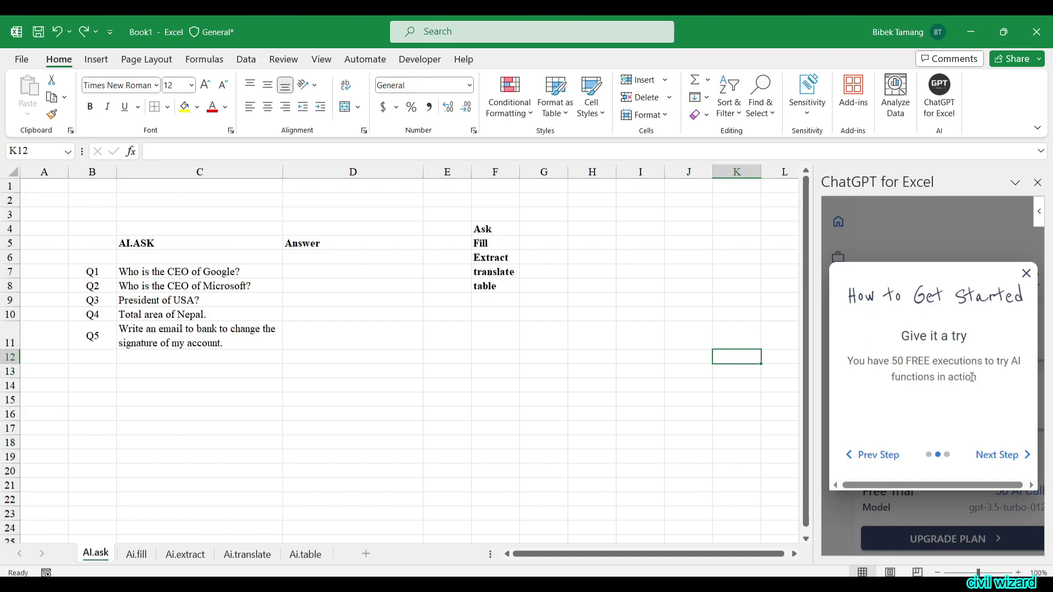
click(1007, 457)
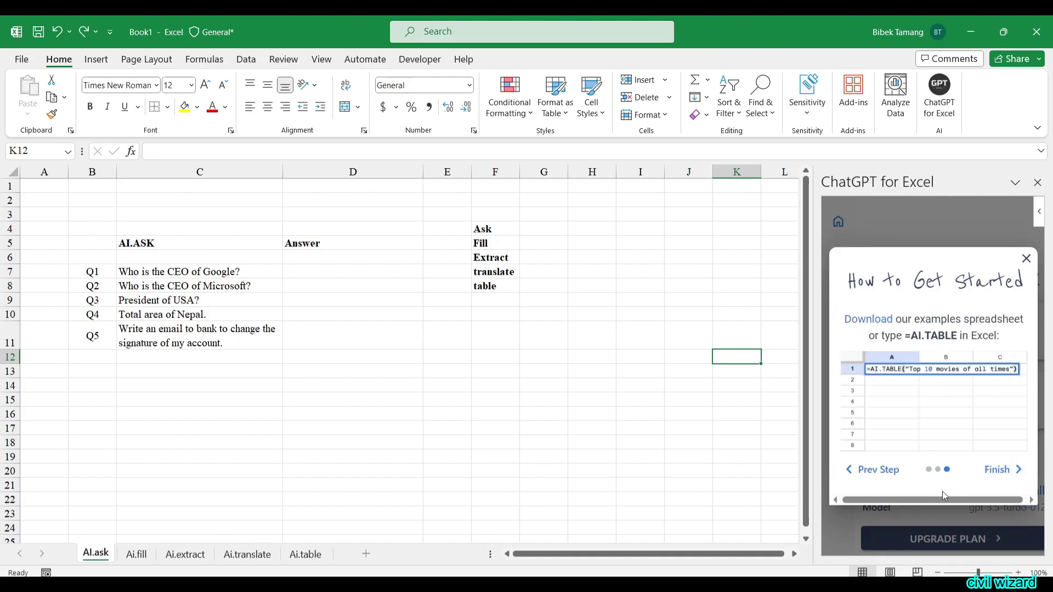
click(1003, 475)
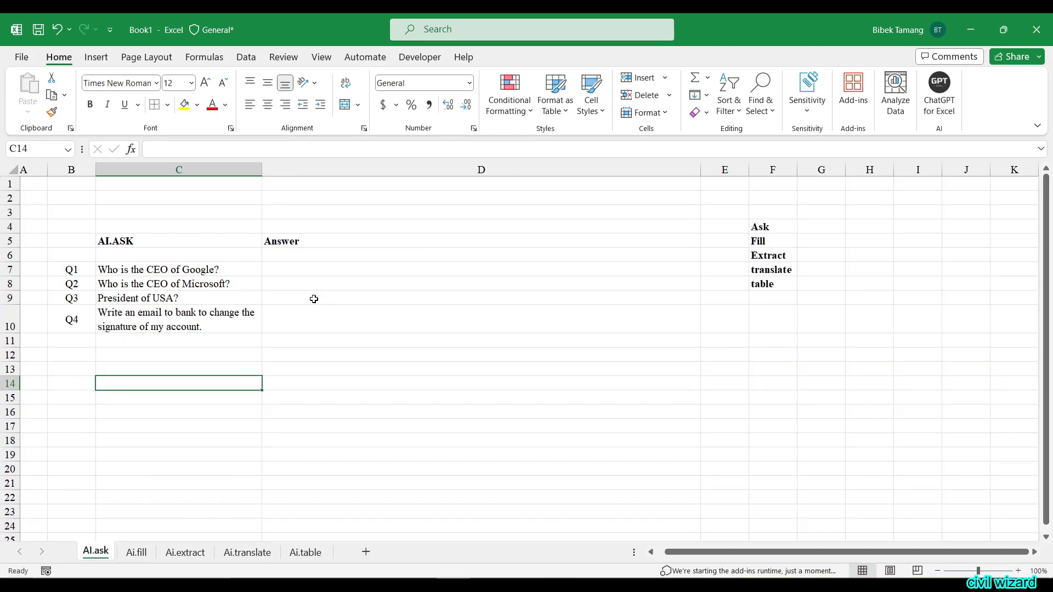
Step: Answer the first question with =AI.ASK(C7) in D7 and fill the formula down to D10
click(304, 269)
text(=ai)
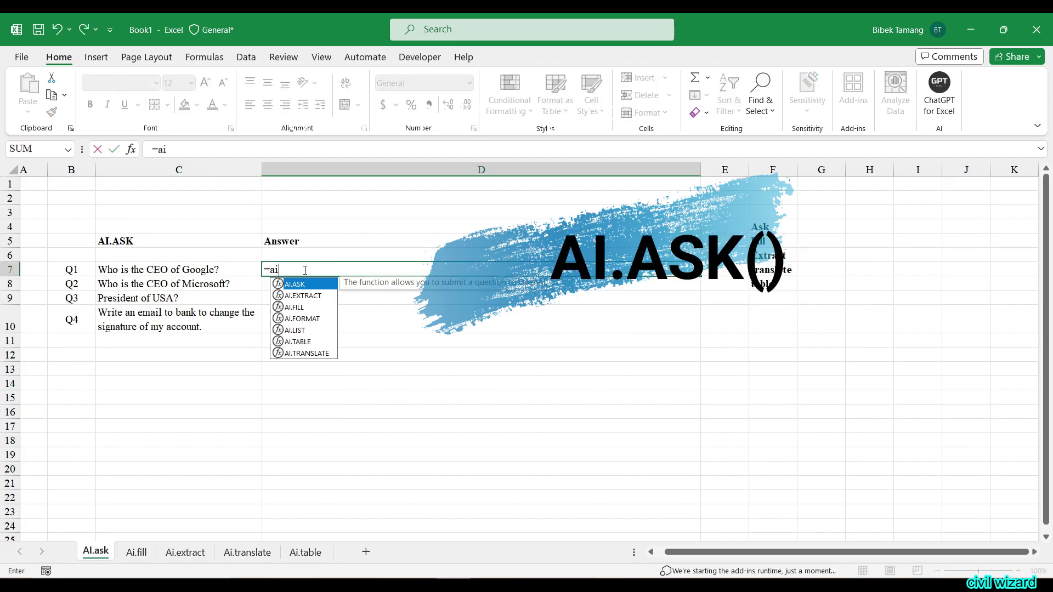
text(.ask()
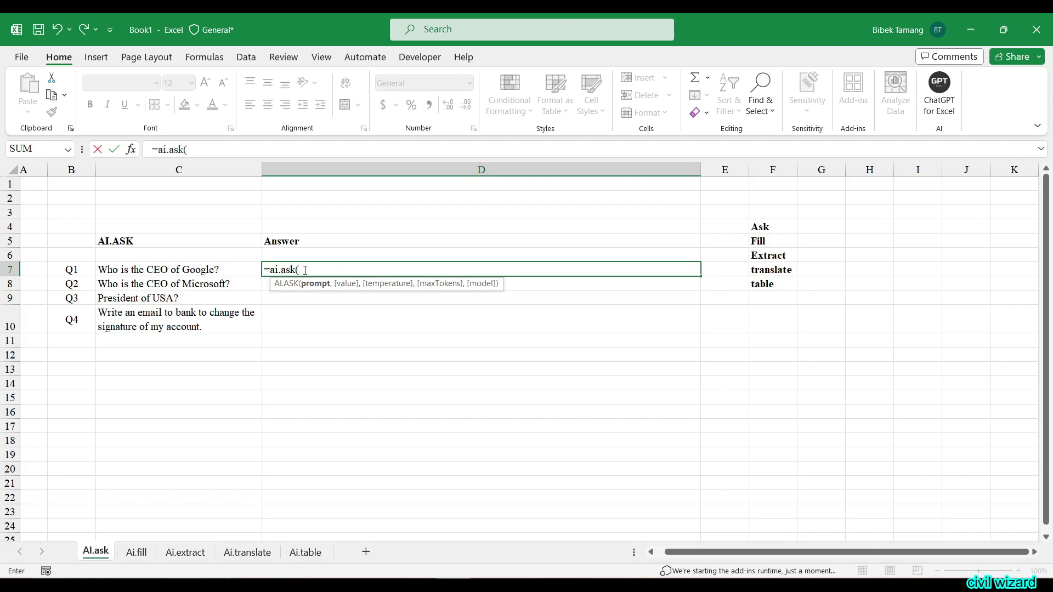
click(160, 270)
text())
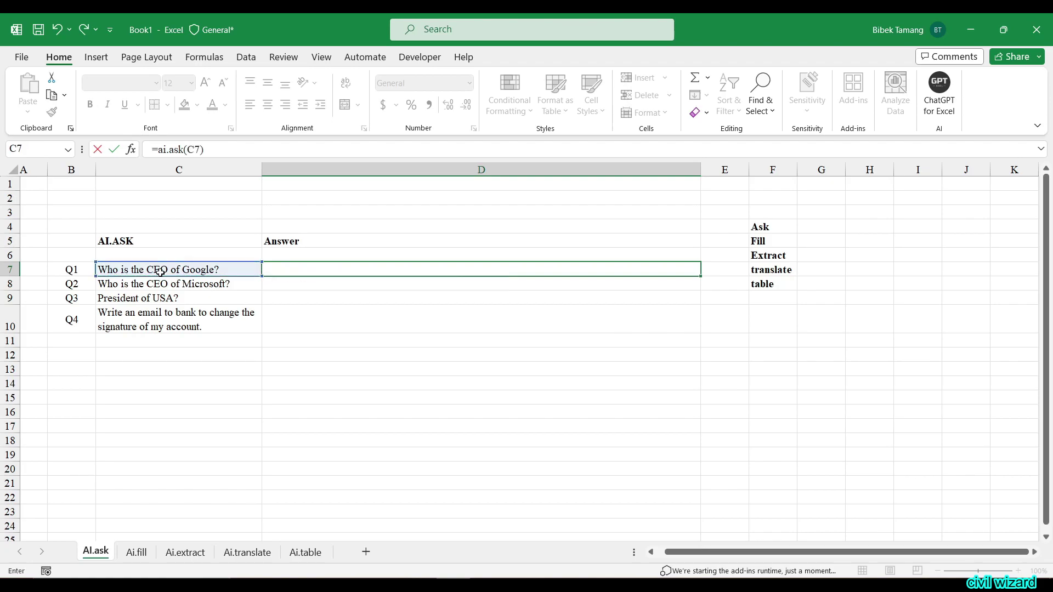
key(Return)
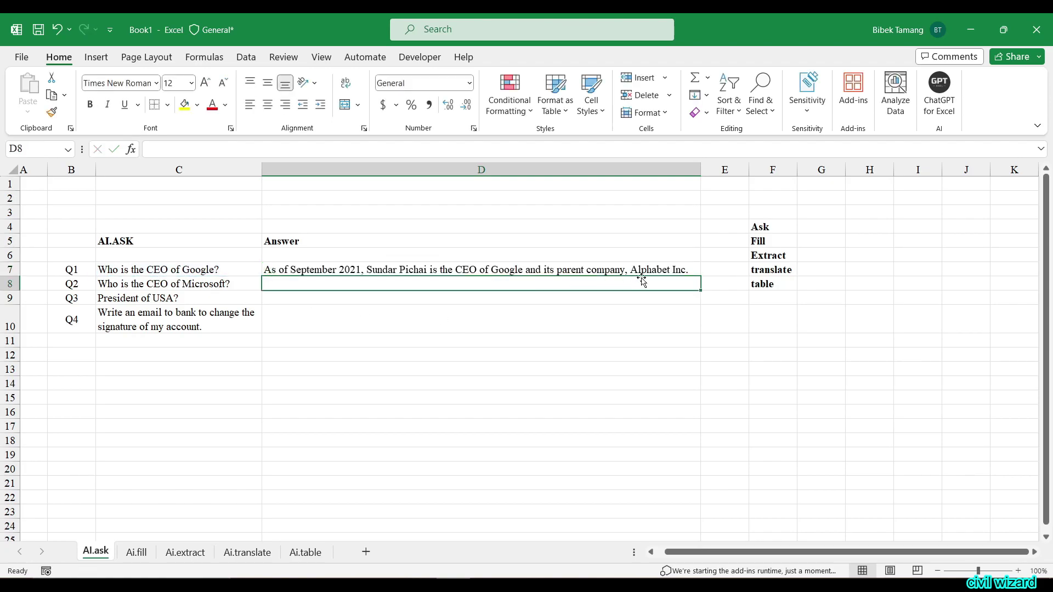
click(656, 268)
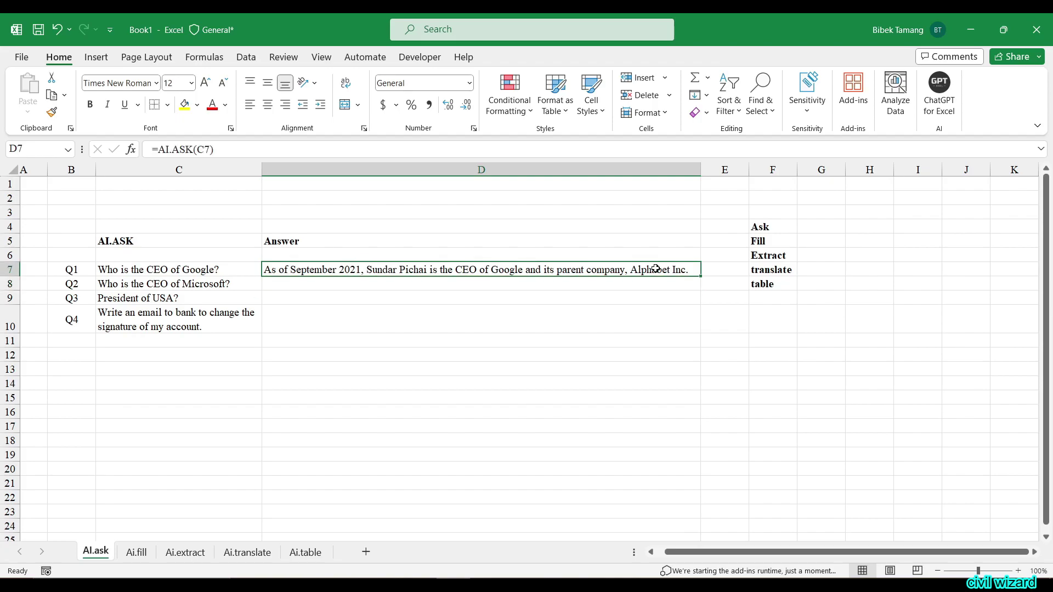
drag(701, 277, 699, 325)
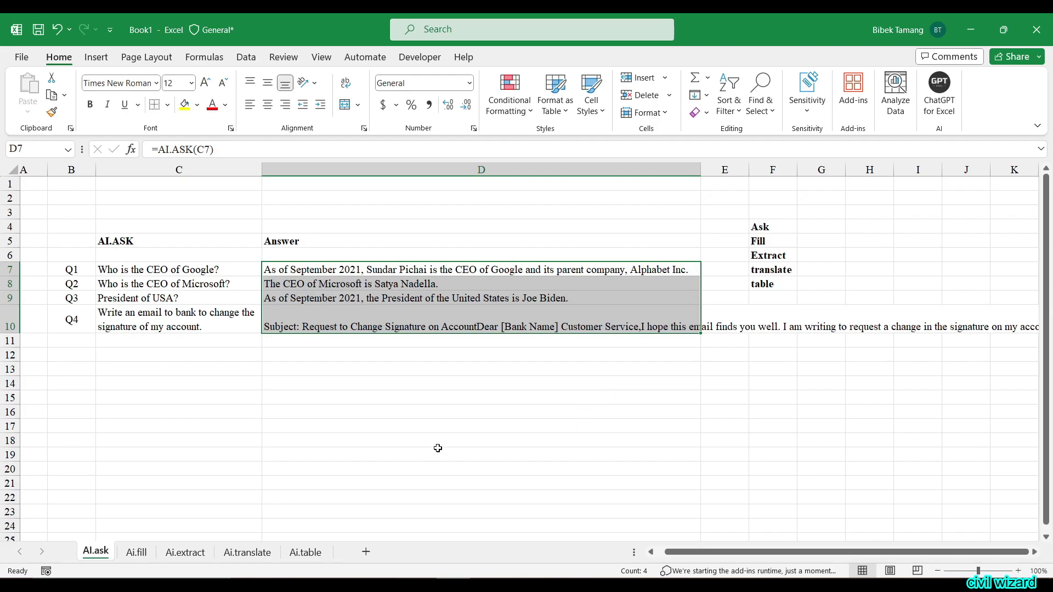
Step: On the Ai.fill sheet, enter =AI.FILL(D4:F7,D8:D24) in E8 to complete the countries and continents
click(150, 557)
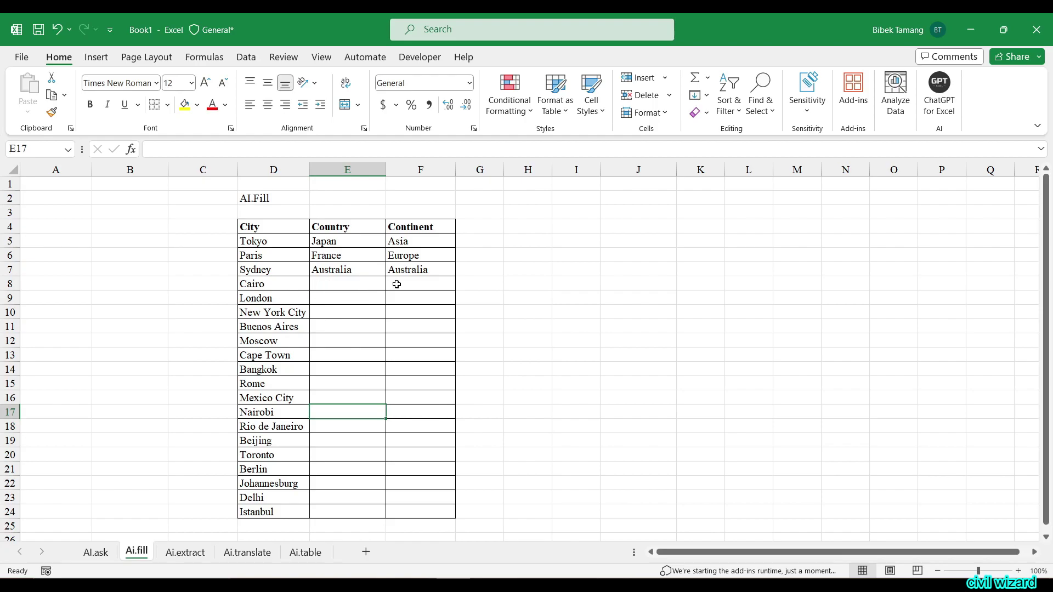
click(342, 286)
text(=)
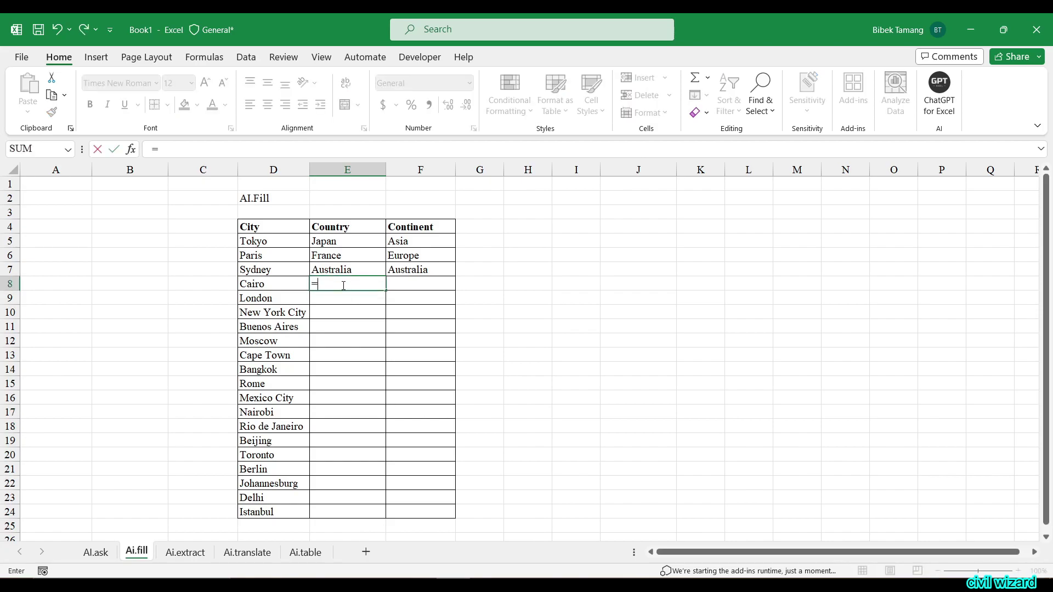
text(ai.fill()
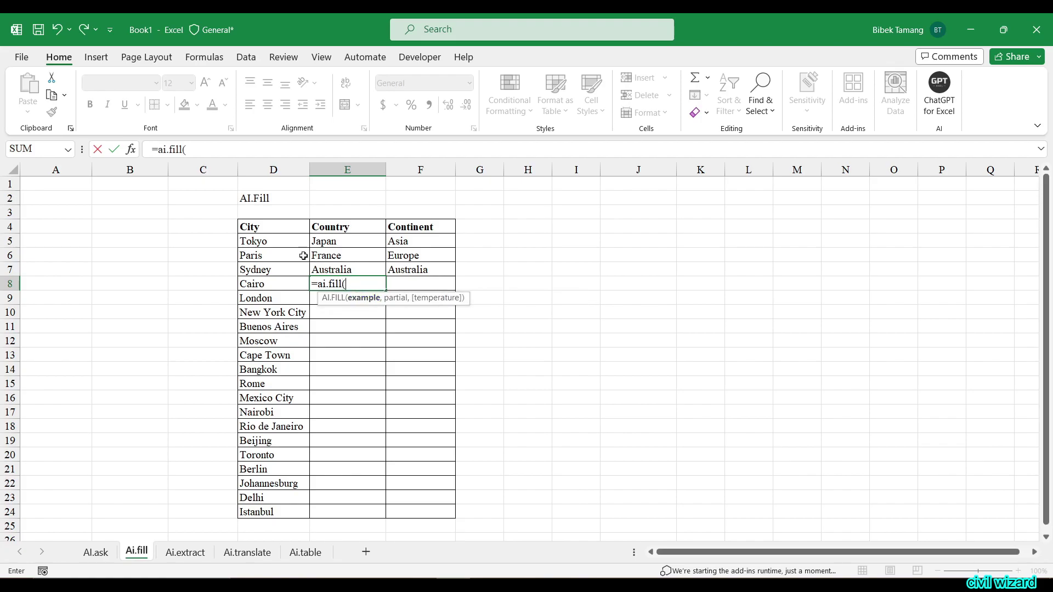
drag(260, 227, 423, 270)
text(,)
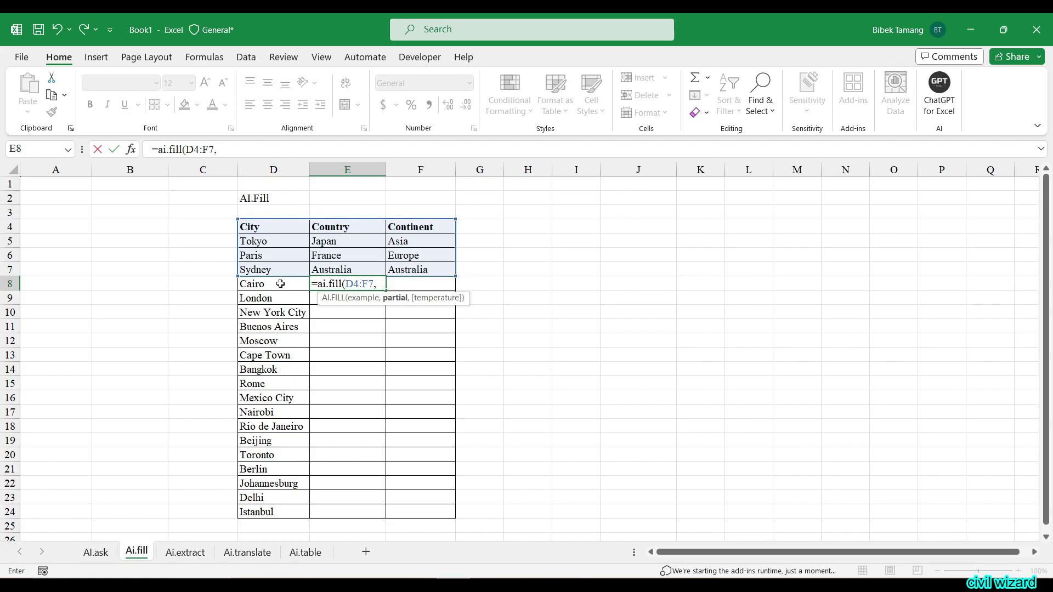
drag(280, 284, 280, 513)
text())
key(Return)
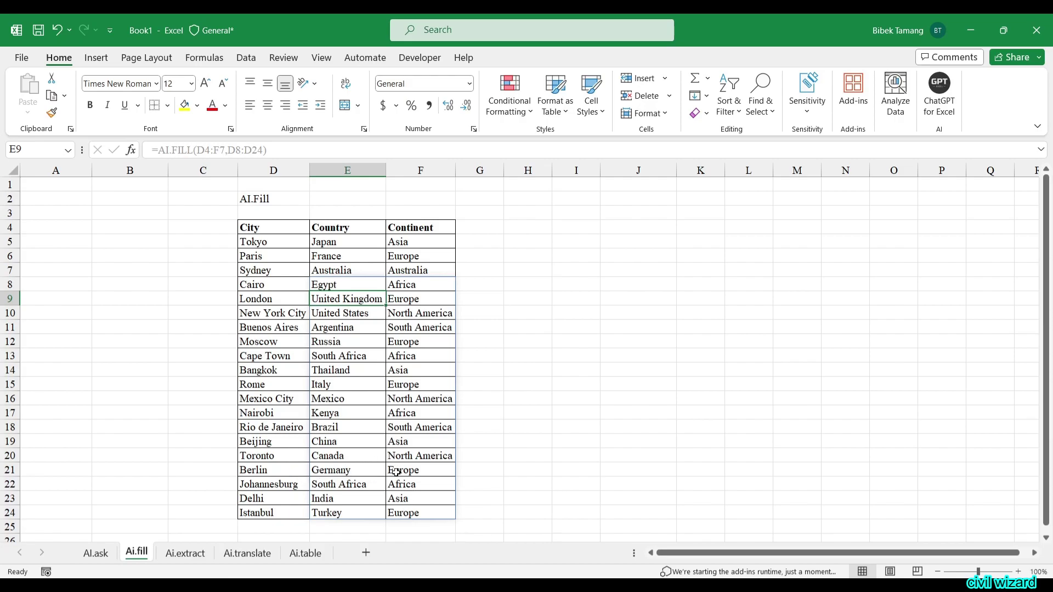
Step: On the Ai.extract sheet, enter =AI.EXTRACT(C4,$C$2) in D4 to extract the name from the first sentence
click(203, 554)
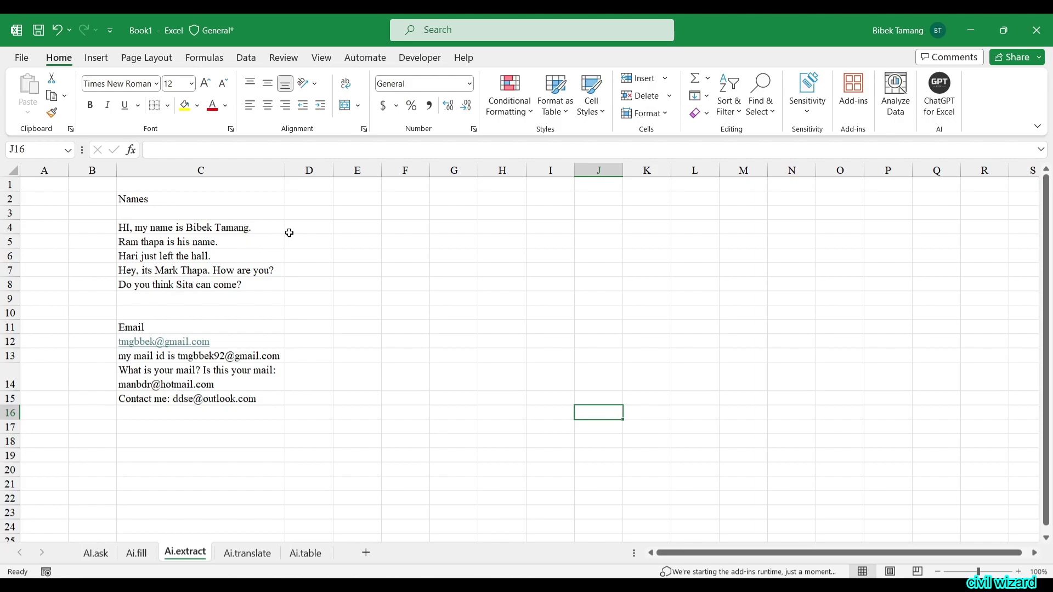
click(311, 226)
text(=)
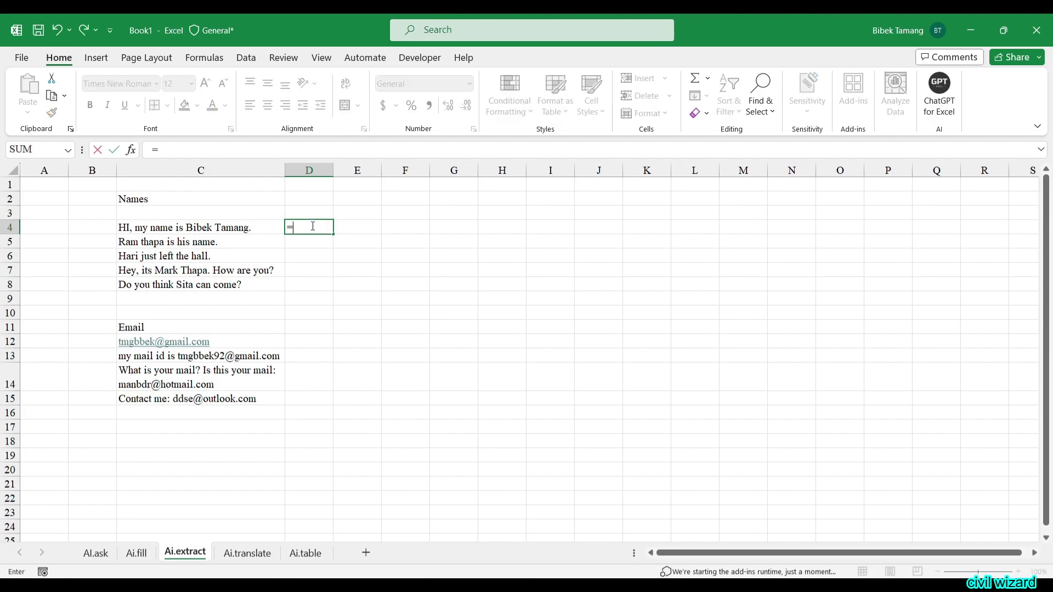
text(ai.extract()
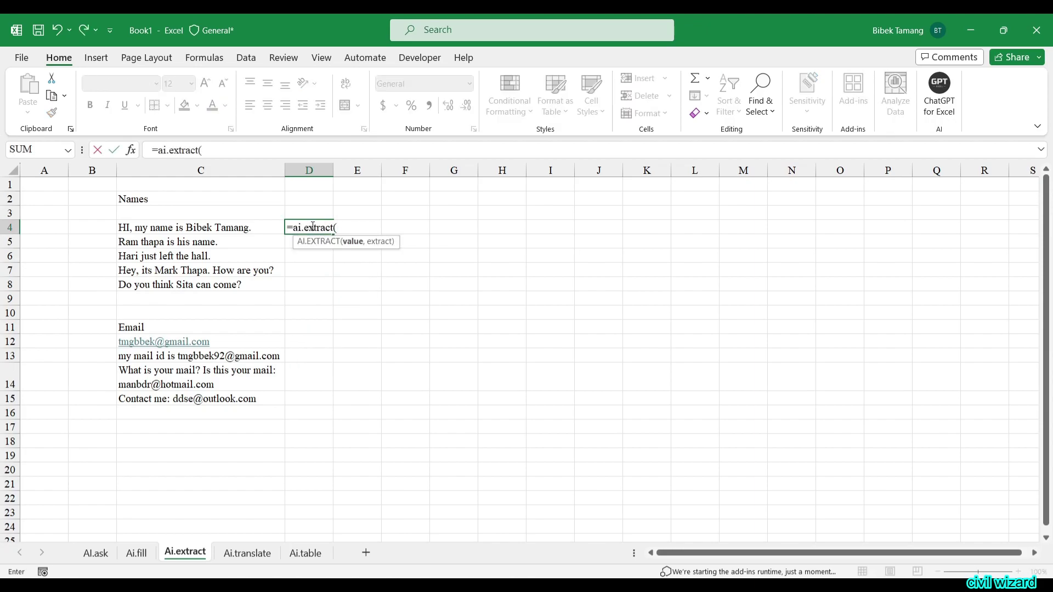
click(144, 225)
text(,)
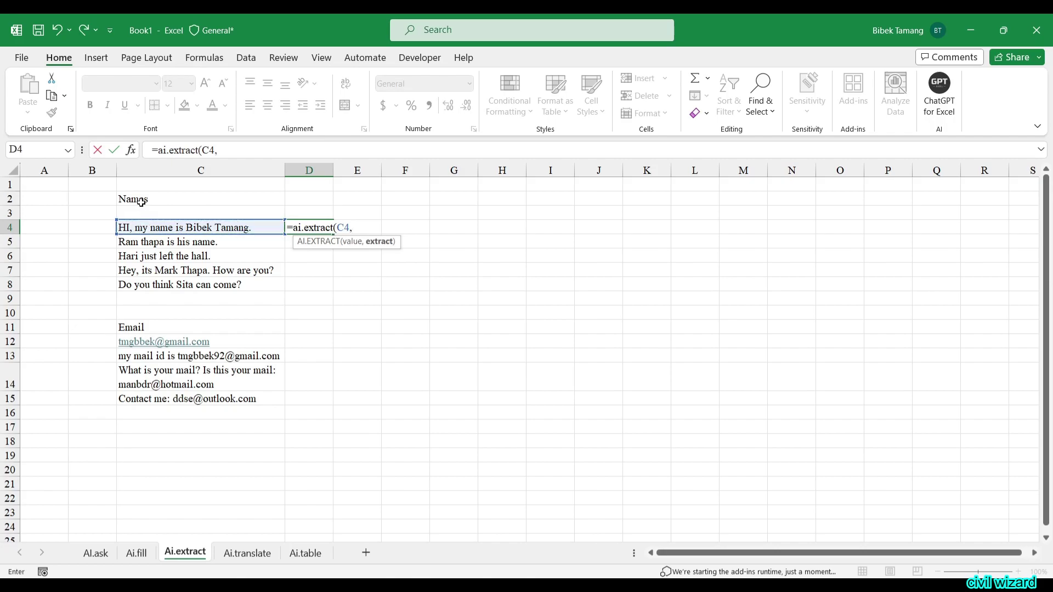
click(140, 199)
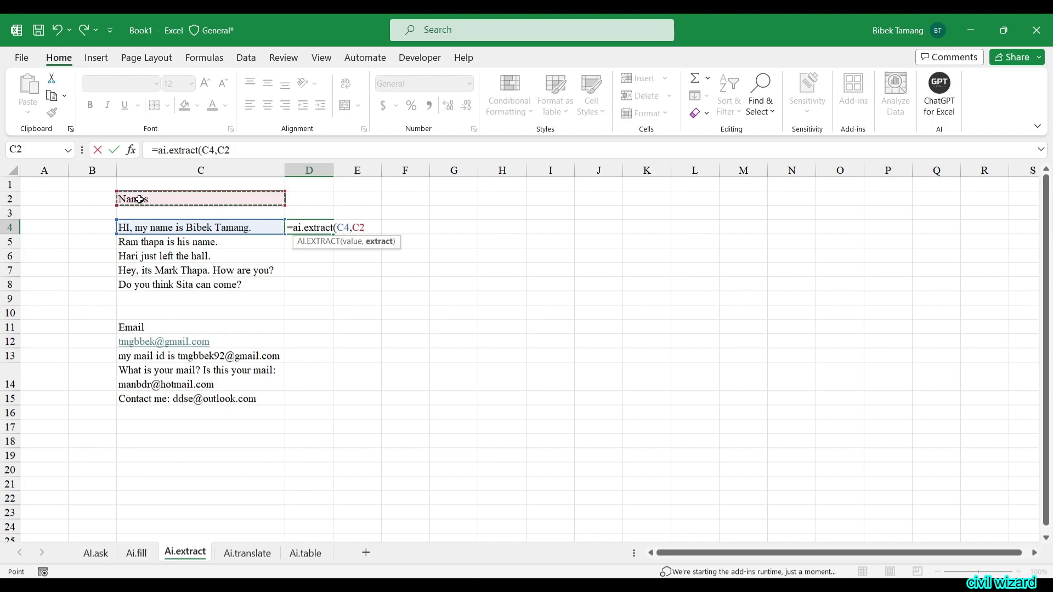
key(F4)
text())
key(Return)
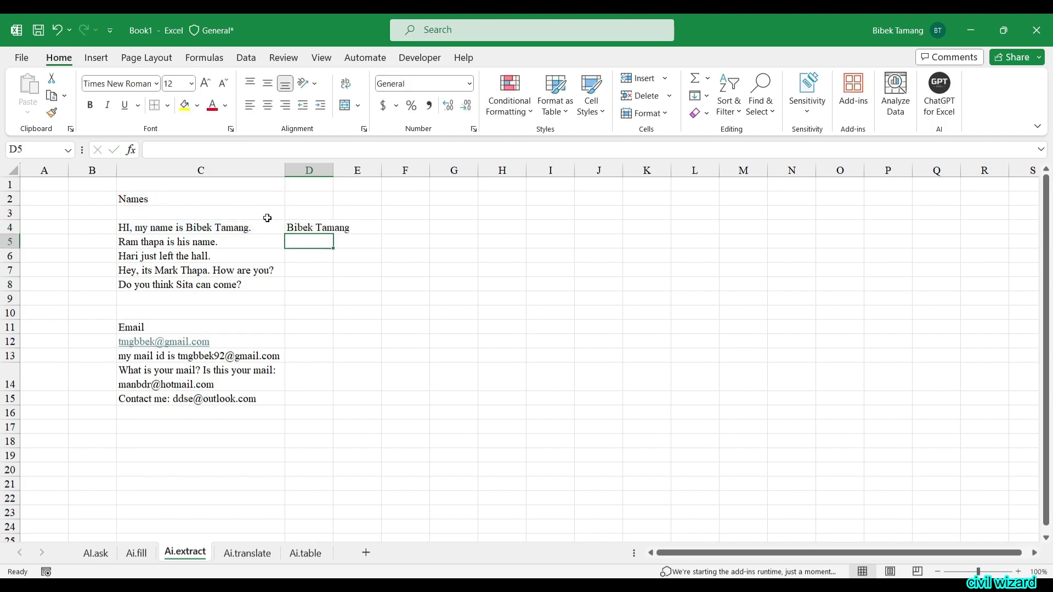
Step: Widen column D and fill the name extraction formula from D4 down to D8
drag(334, 164, 394, 164)
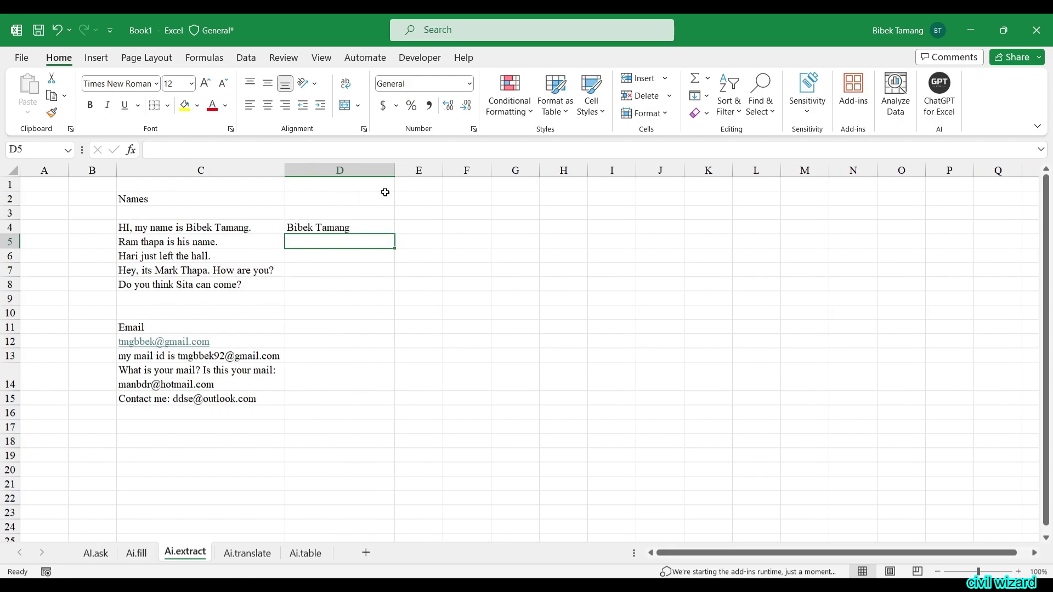
click(387, 231)
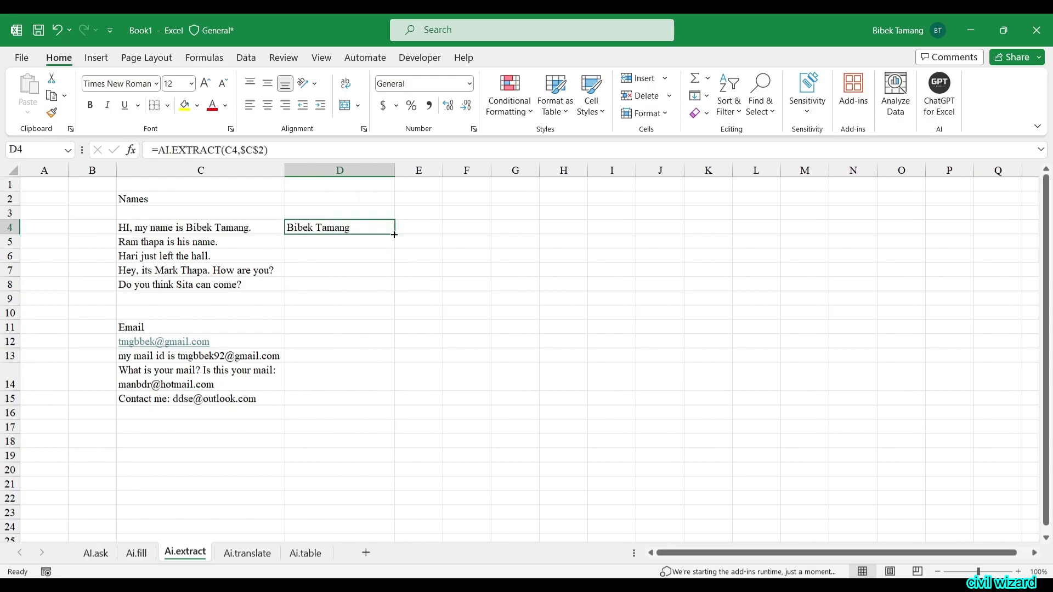
drag(395, 234, 394, 290)
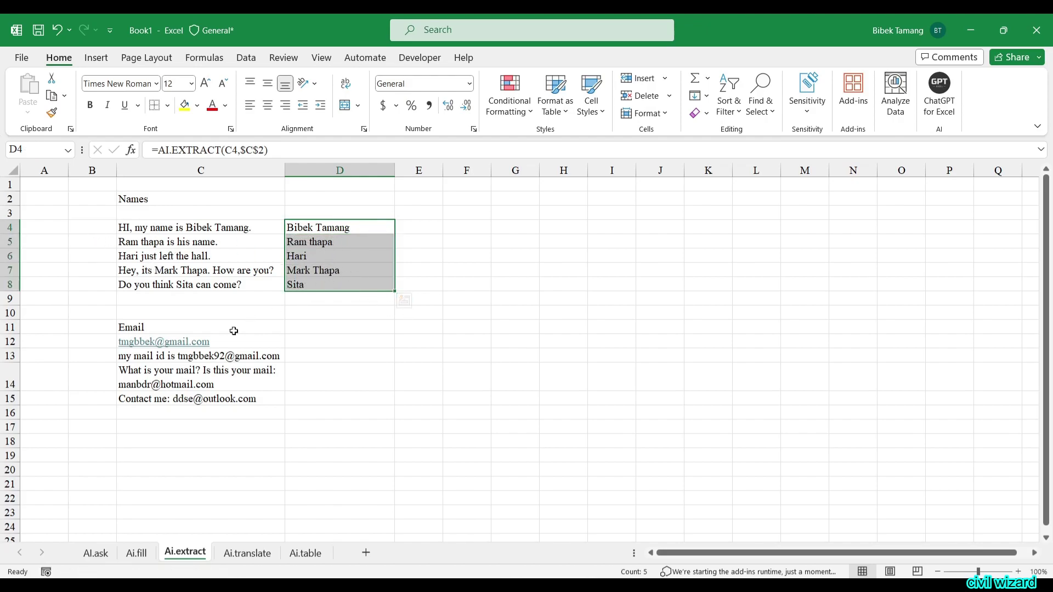
Step: Extract the email addresses with =AI.EXTRACT(C12,$C$11) in D12 and fill the formula down to D15
click(318, 342)
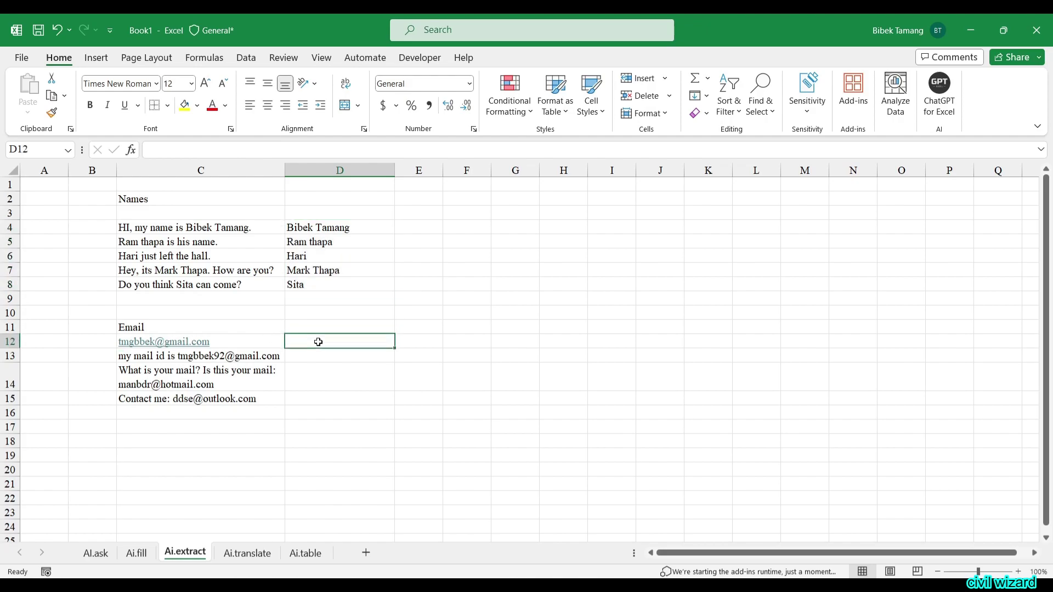
text(=ai.e)
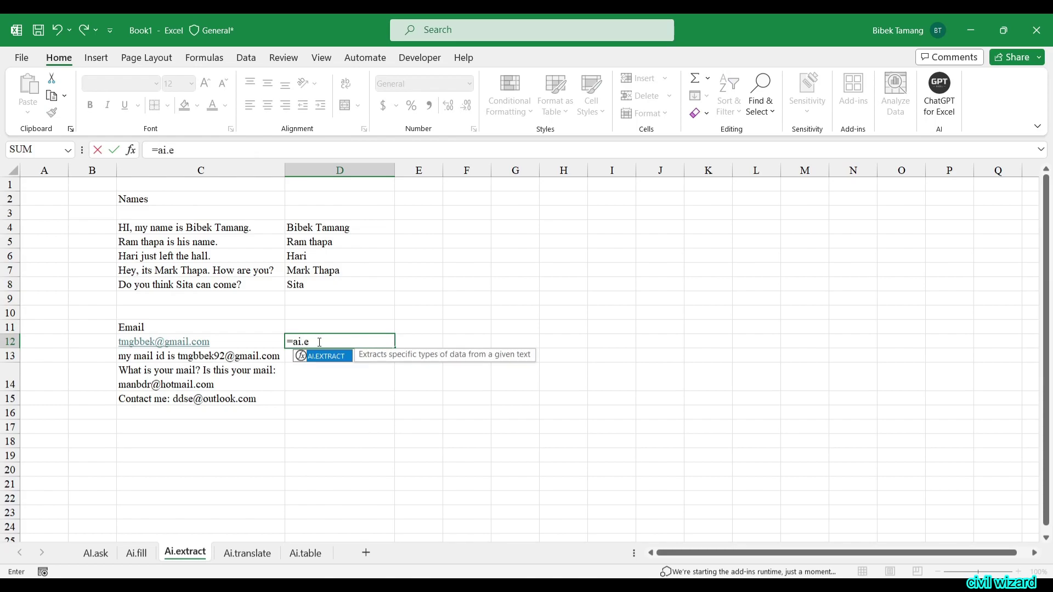
text(xtract()
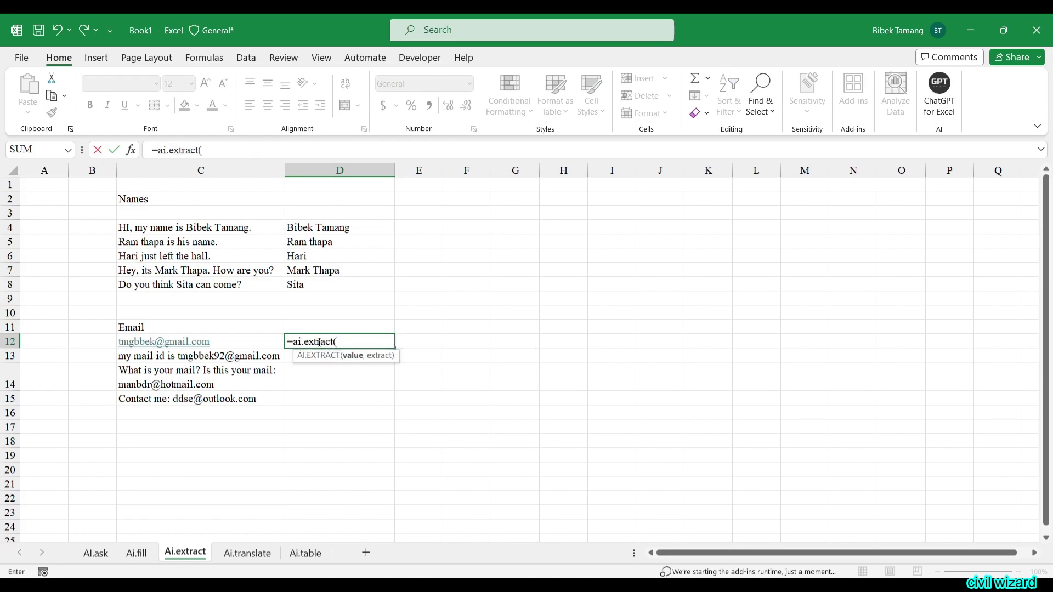
click(230, 338)
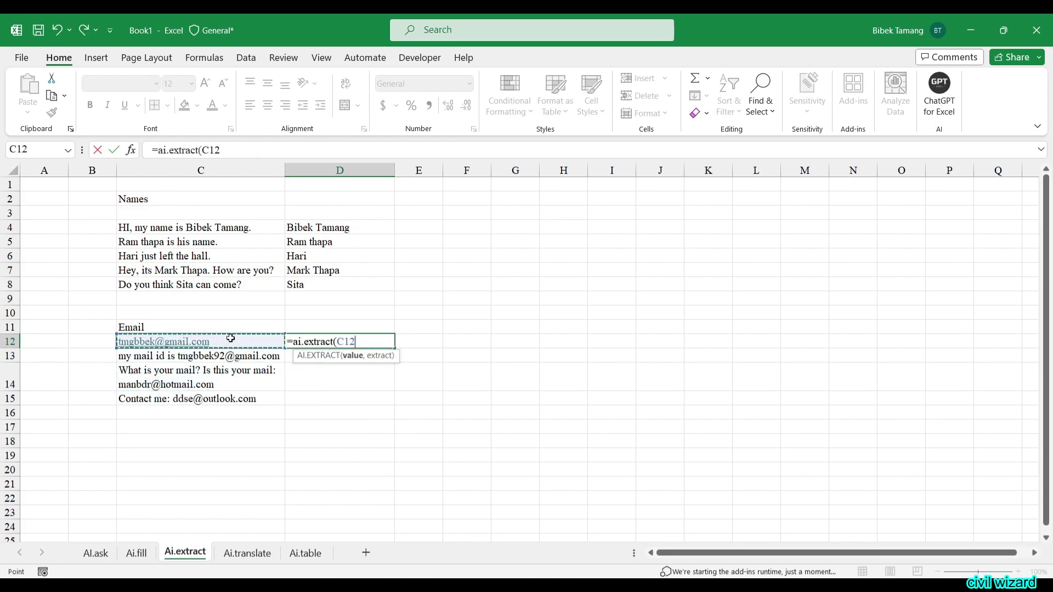
text(,)
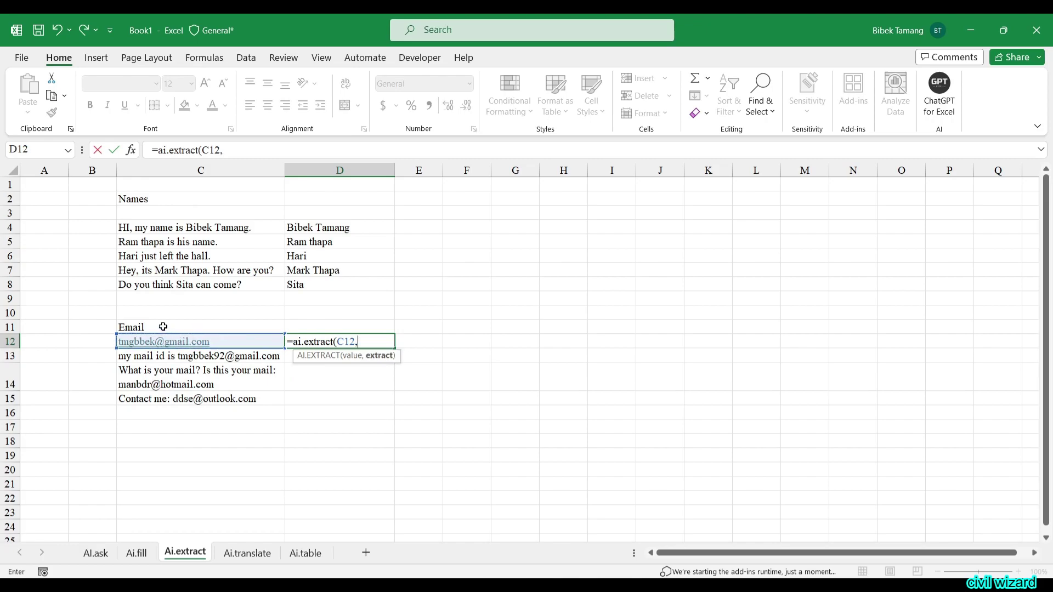
click(163, 326)
key(F4)
text())
key(Return)
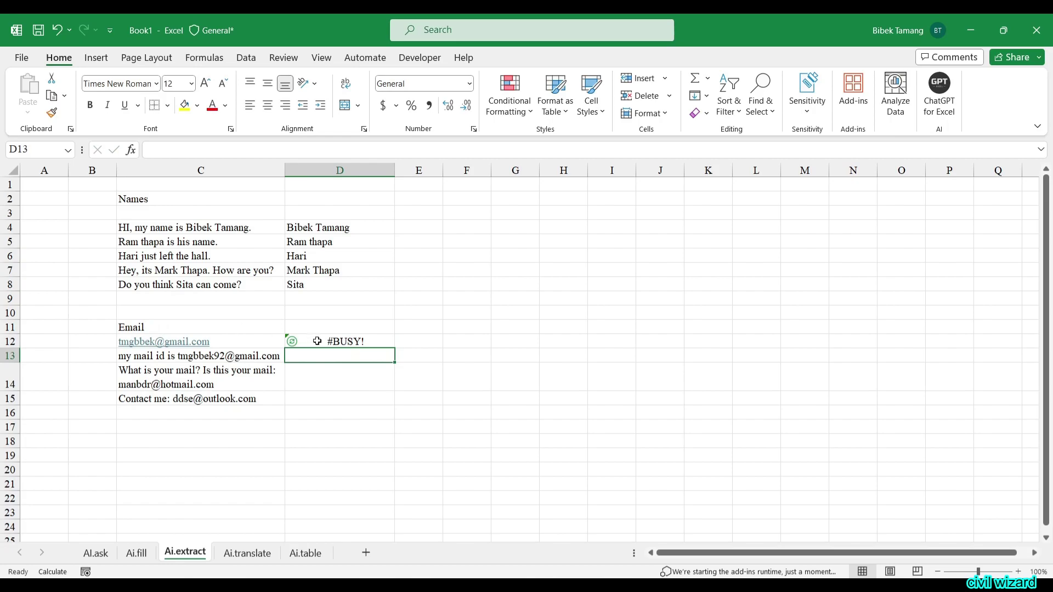
click(388, 341)
drag(394, 347, 395, 403)
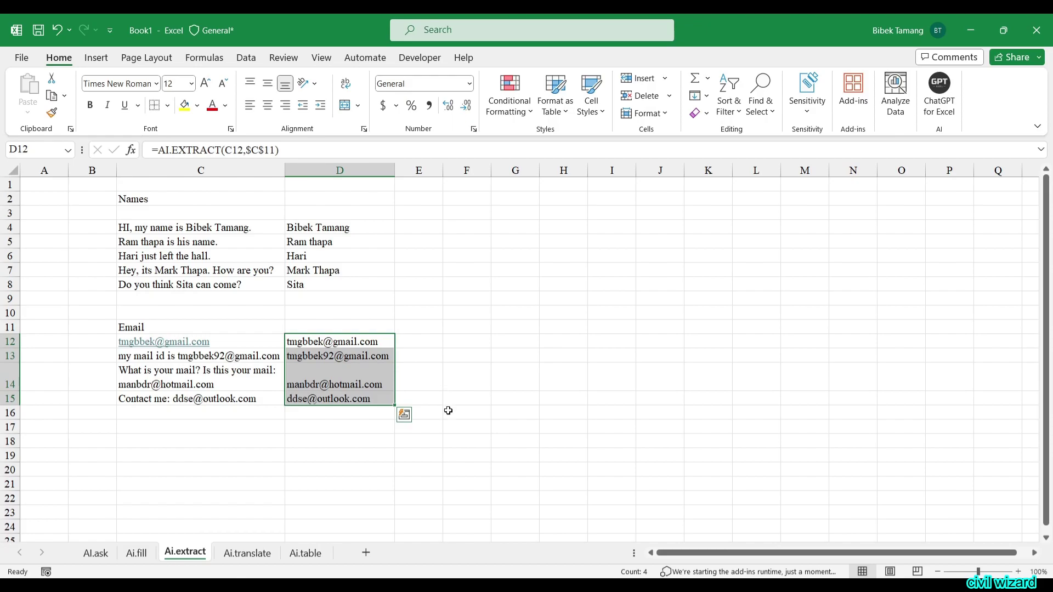
Step: On the Ai.translate sheet, enter =AI.TRANSLATE(D5,$F$4) in F5 to translate the first English sentence into Nepali
click(248, 553)
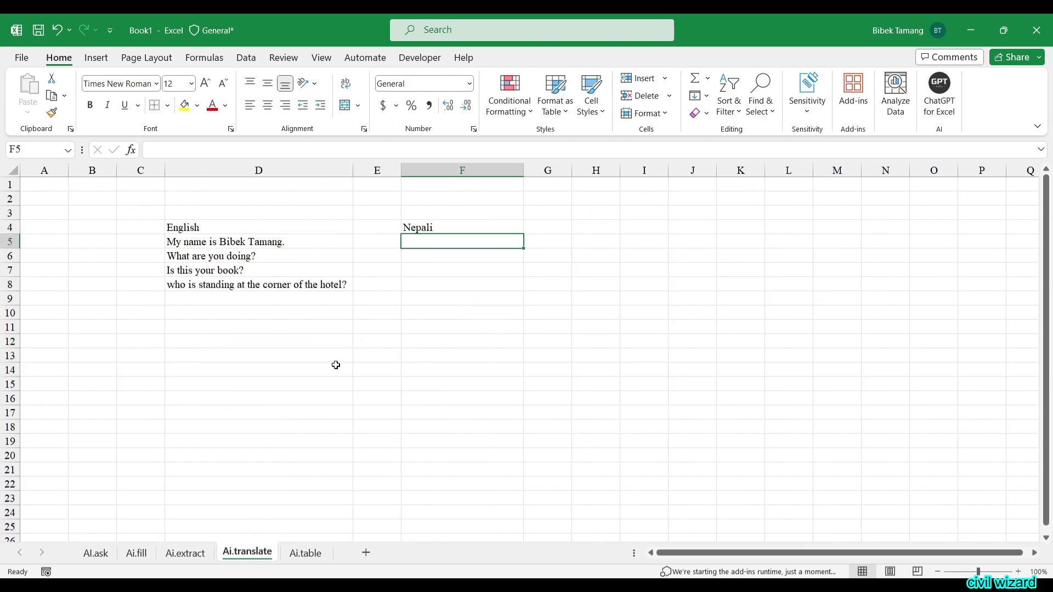
text(=)
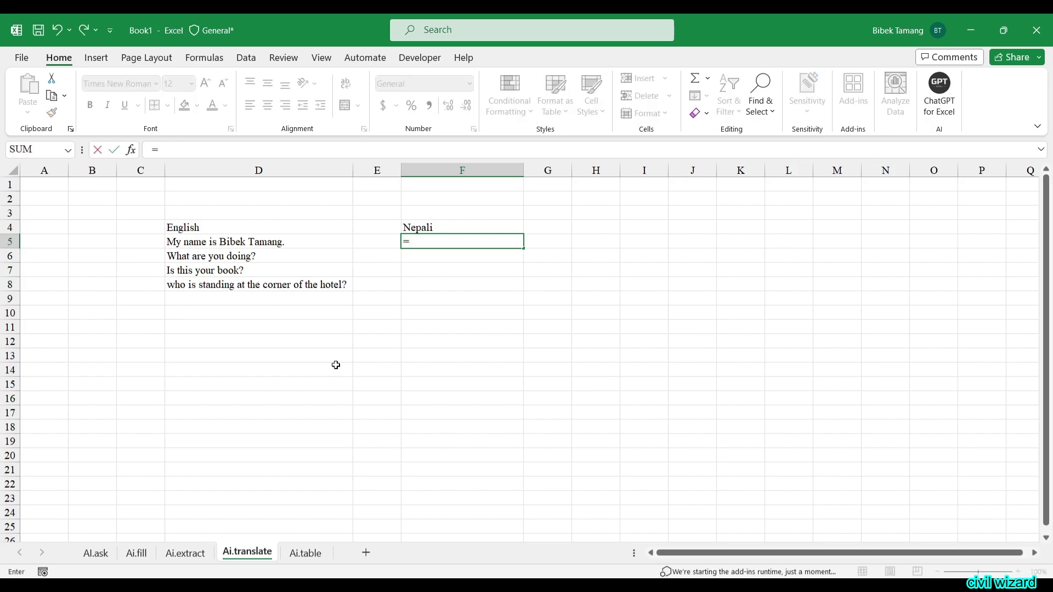
text(ai.translat)
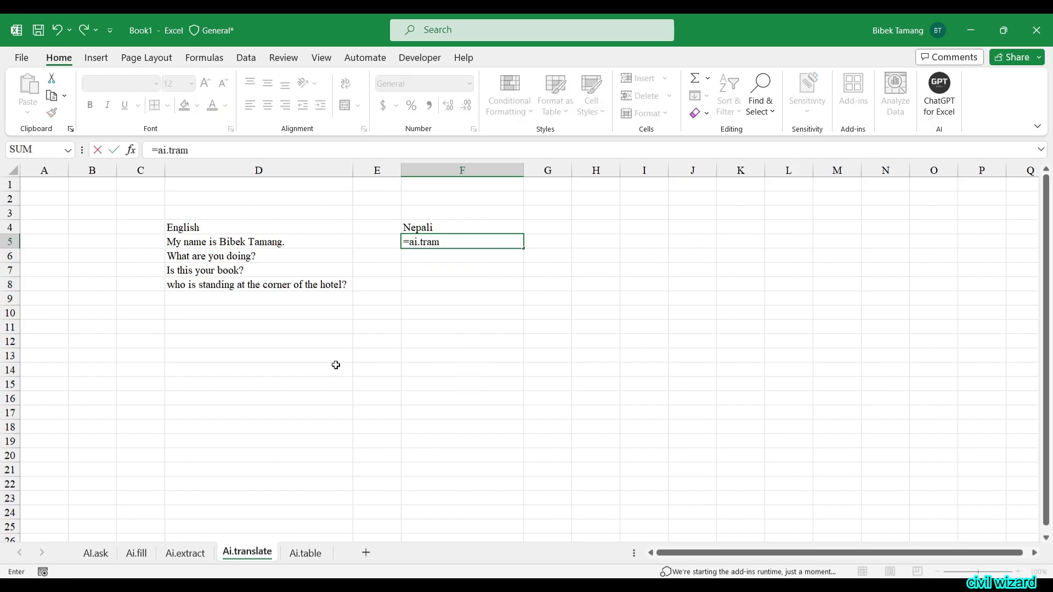
text(e()
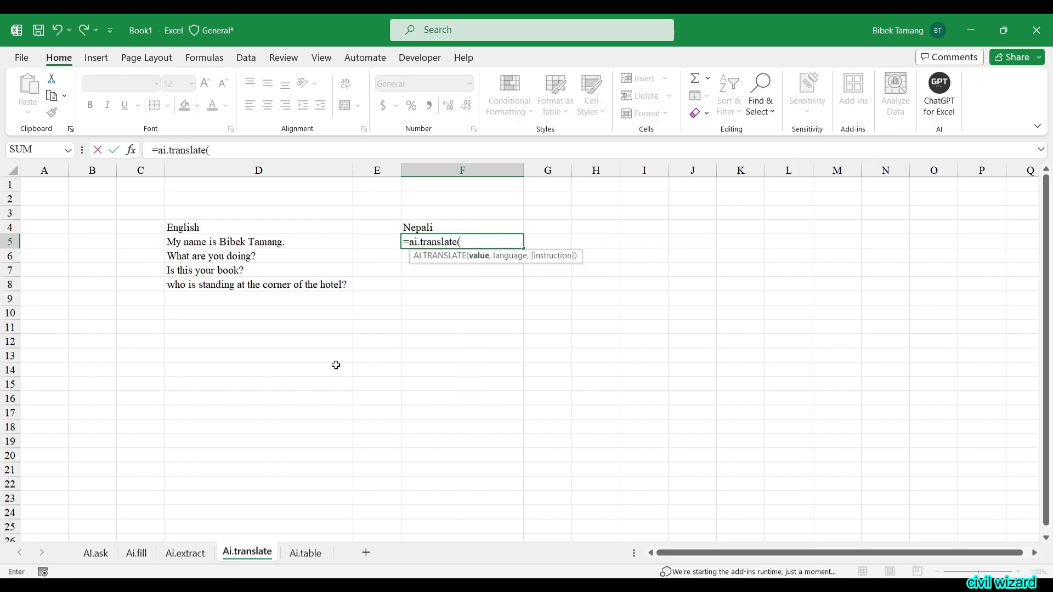
click(255, 245)
text(,)
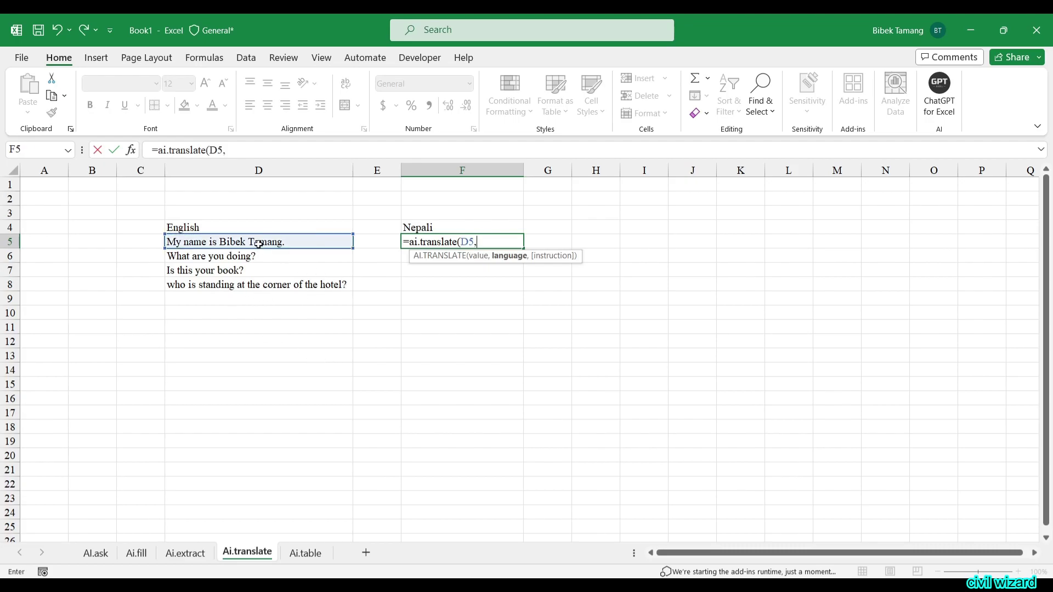
click(413, 227)
key(F4)
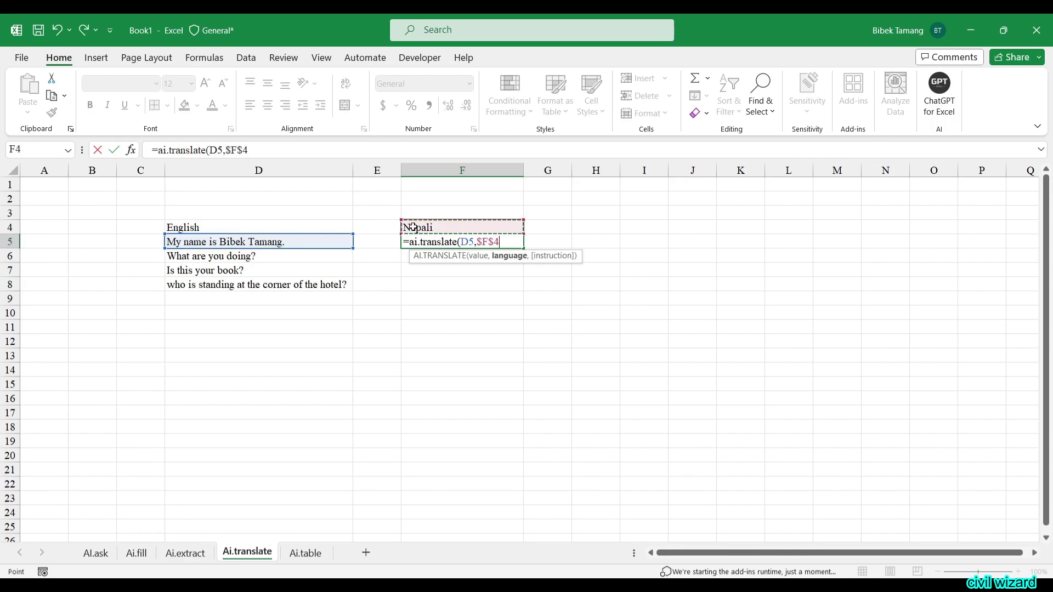
text())
key(Return)
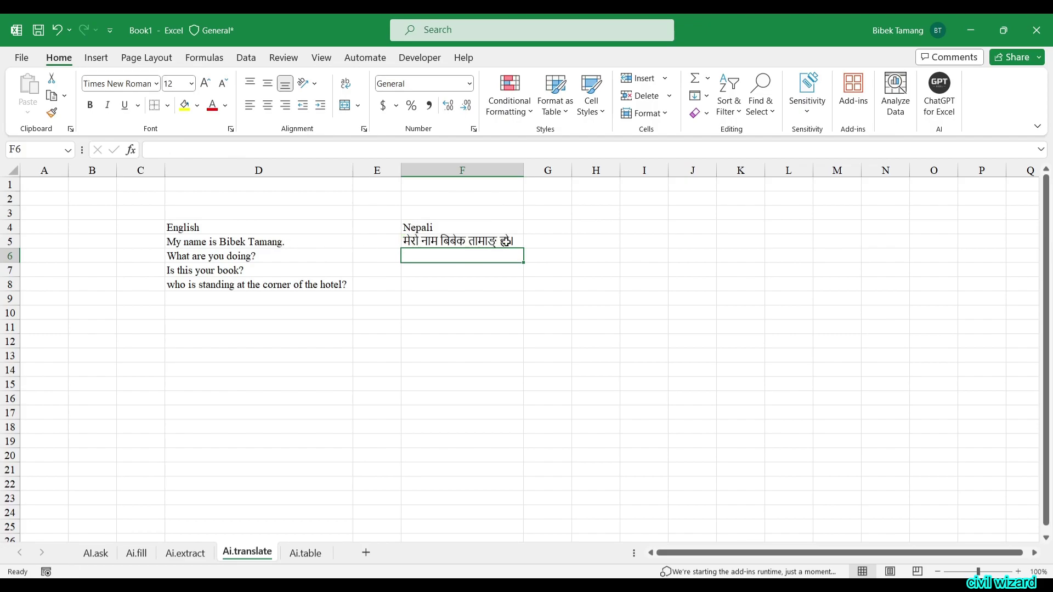
Step: Fill the translation formula from F5 down to F8 and widen column F to fit the translated text
click(527, 180)
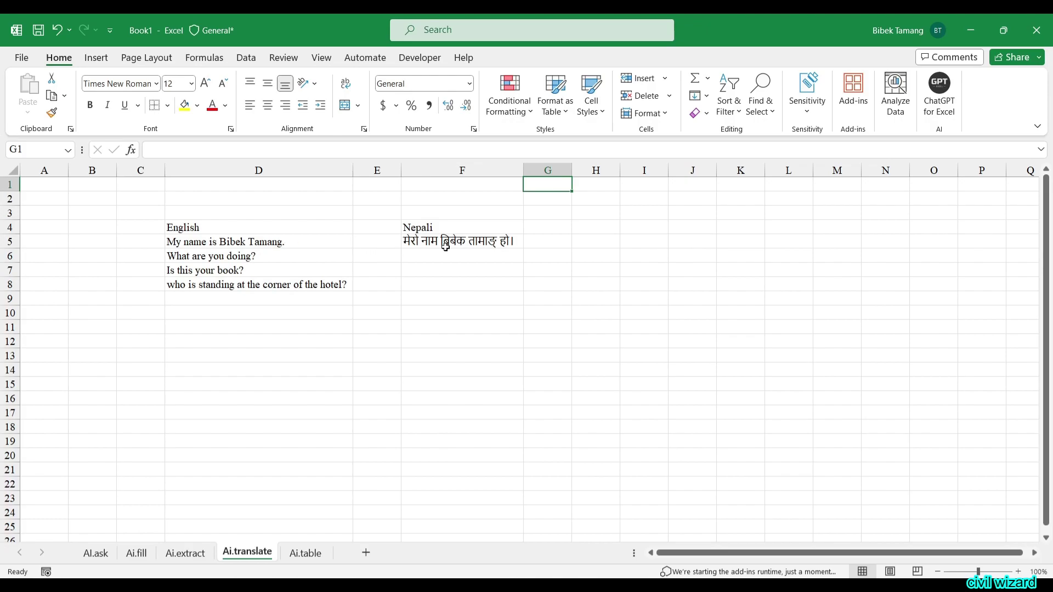
click(491, 243)
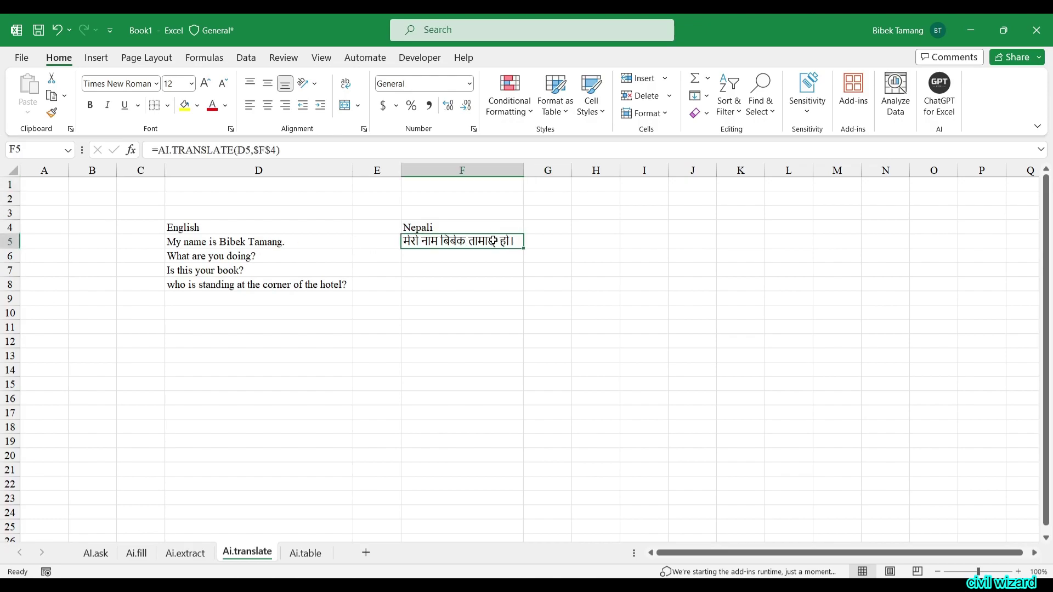
drag(522, 248, 528, 288)
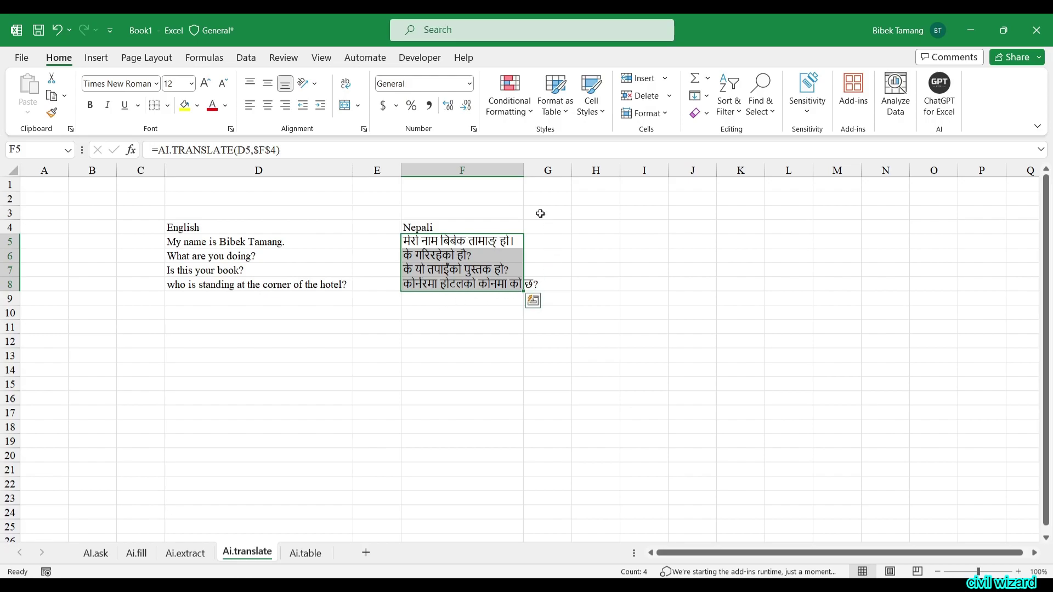
drag(524, 175, 554, 176)
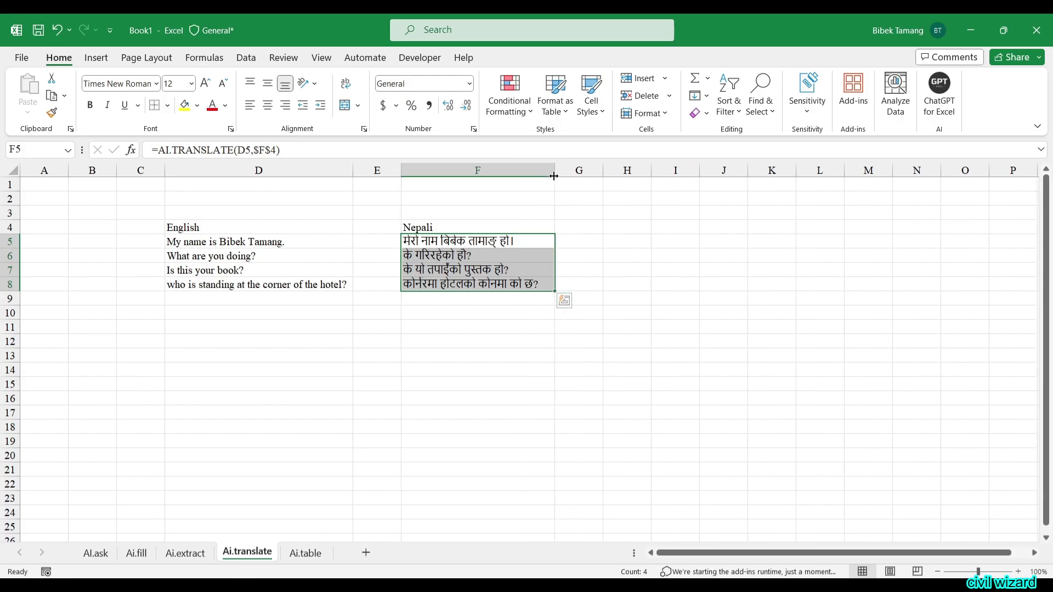
Step: Change the target language in F4 to Japanese so the sentences are retranslated
click(459, 228)
text(J)
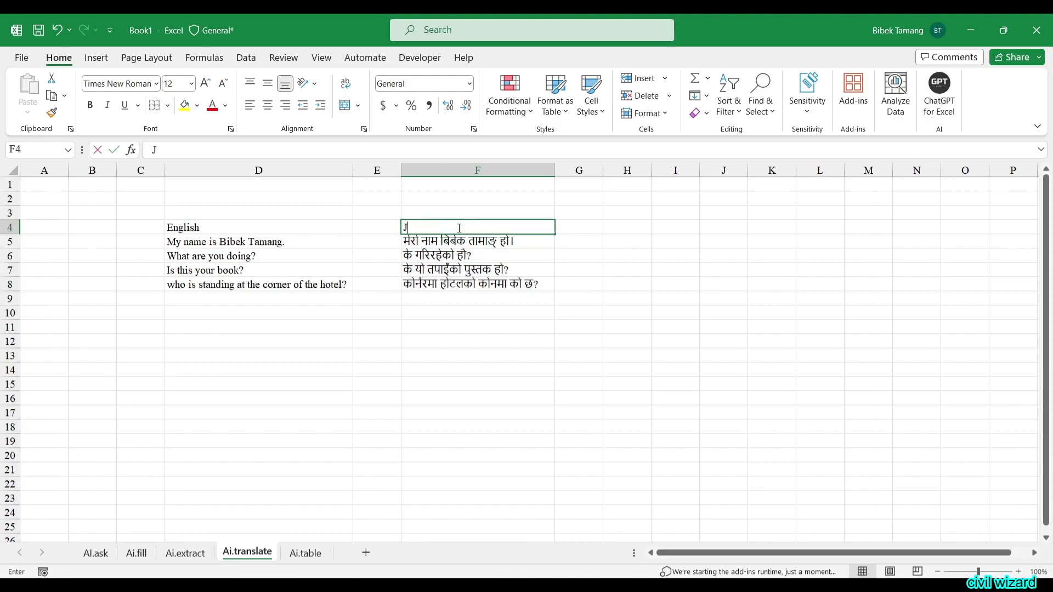
text(apanese)
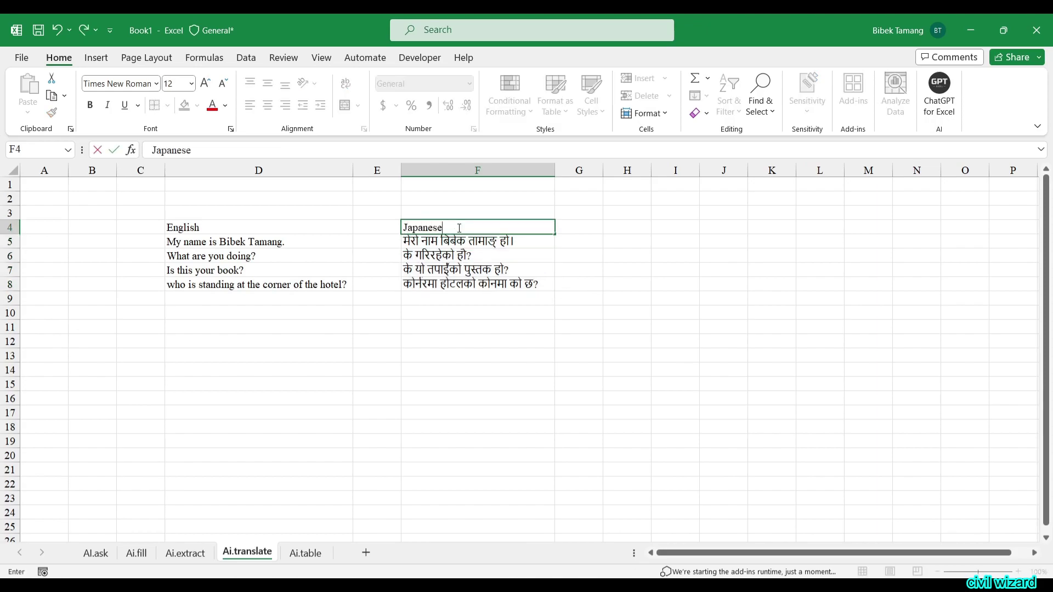
key(Return)
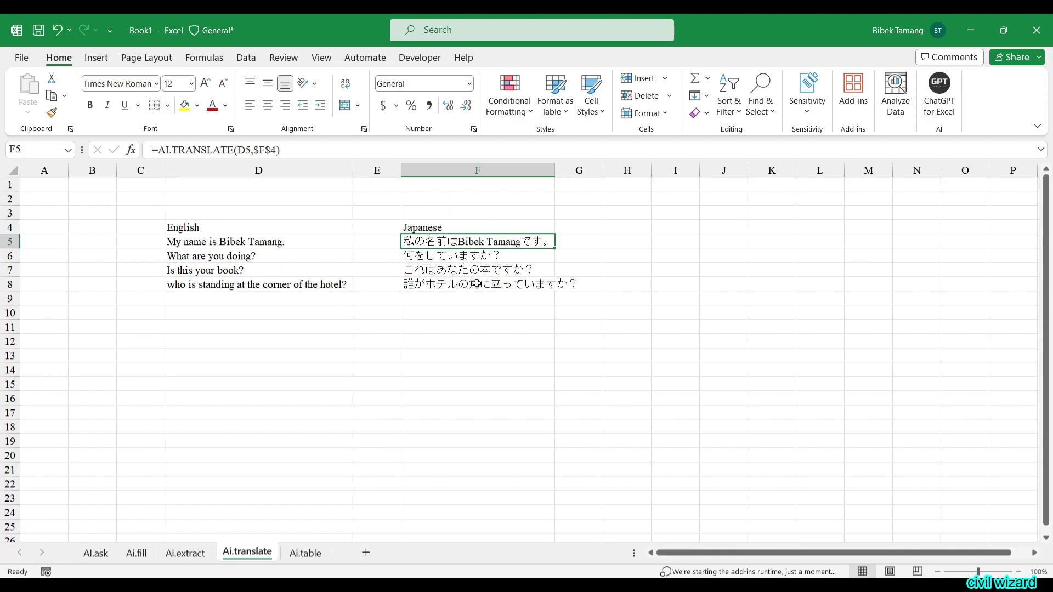
Step: On the Ai.table sheet, enter =AI.TABLE(C2) in C4 to generate the table of the 10 biggest countries by GDP
click(307, 553)
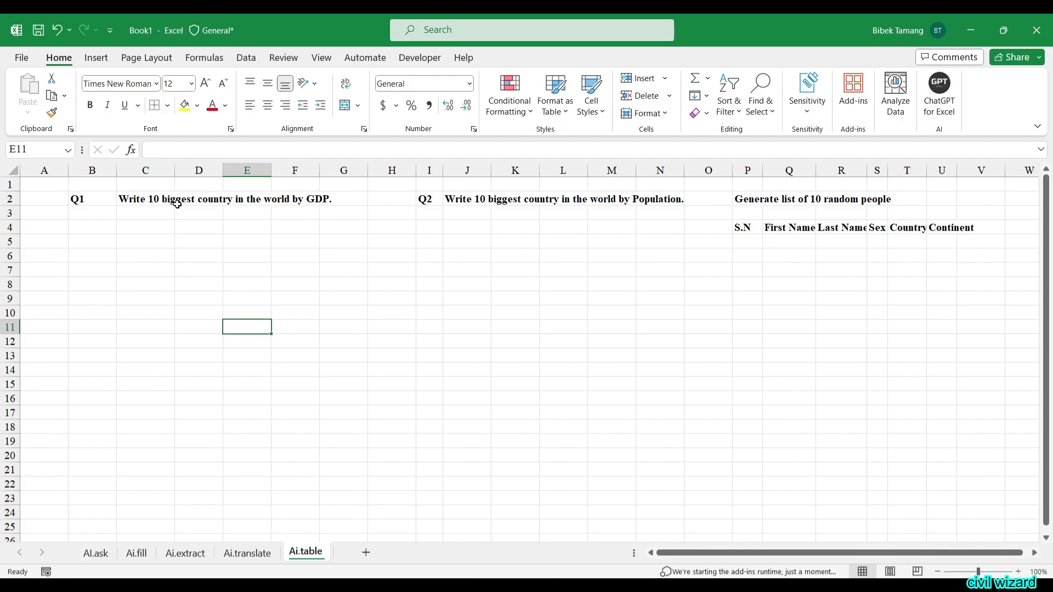
click(146, 223)
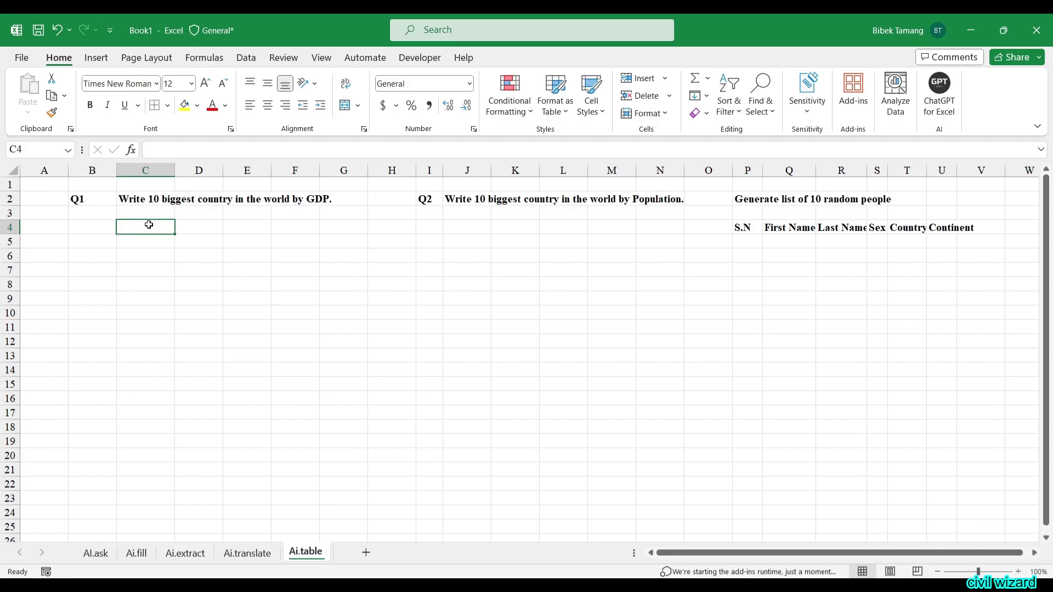
text(=ai.table)
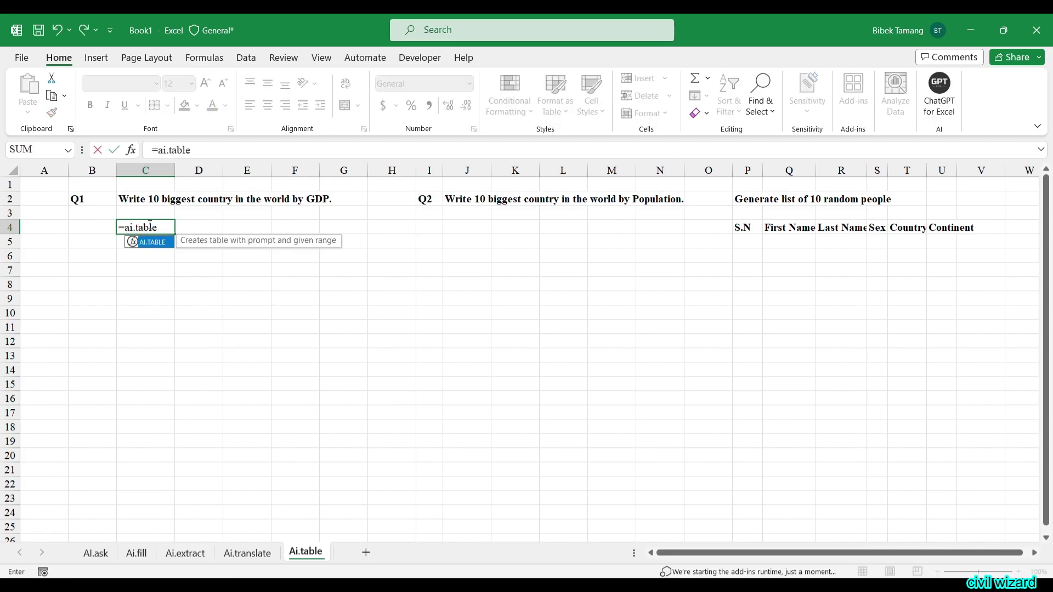
text(()
click(132, 198)
text())
key(Return)
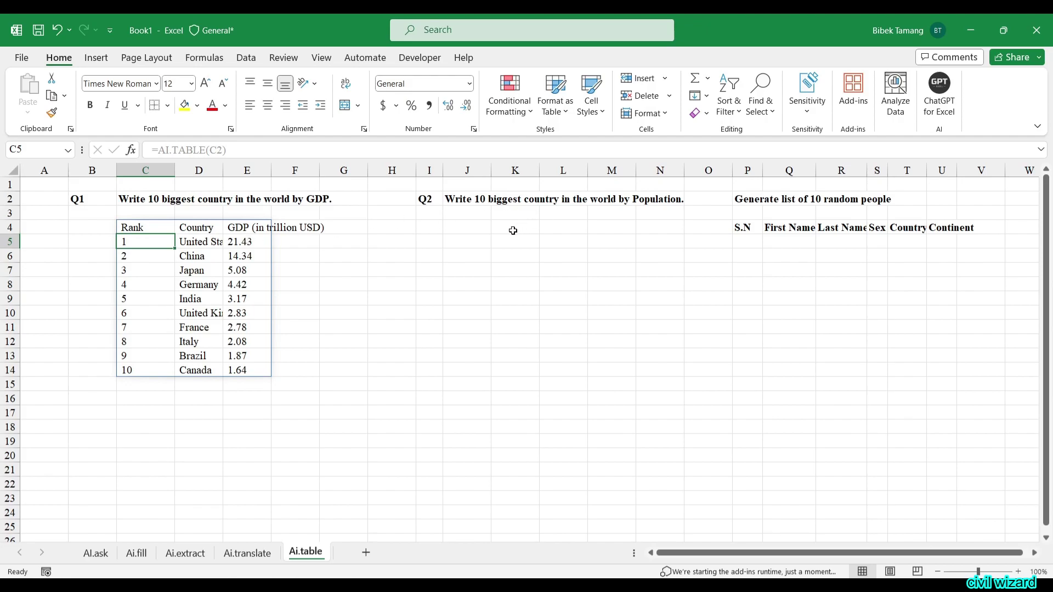
Step: Enter =AI.TABLE(J2) in J4 to generate the table of the 10 biggest countries by population
click(479, 231)
text(=)
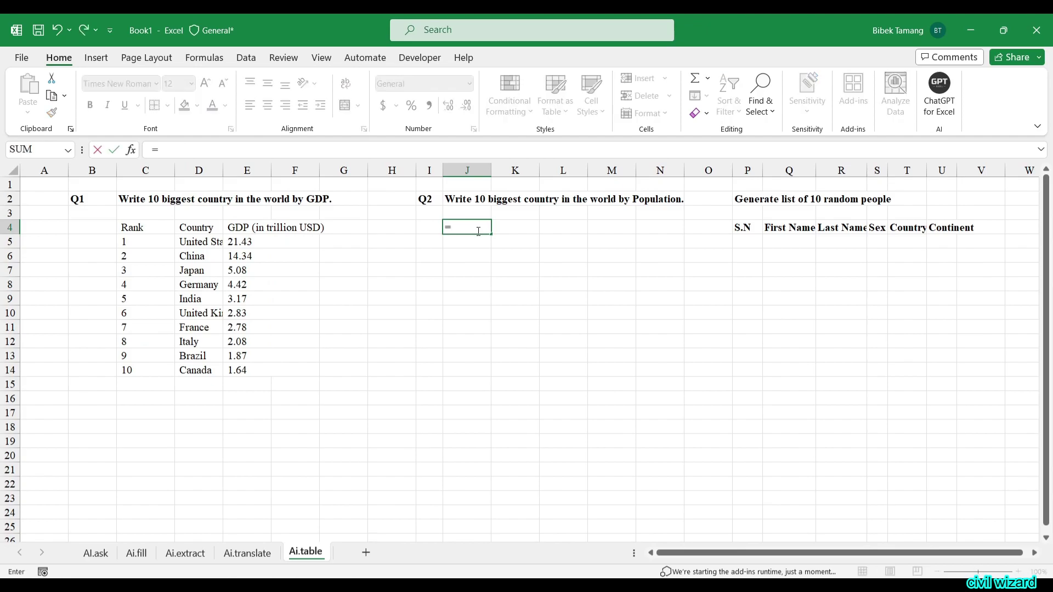
text(ai.table()
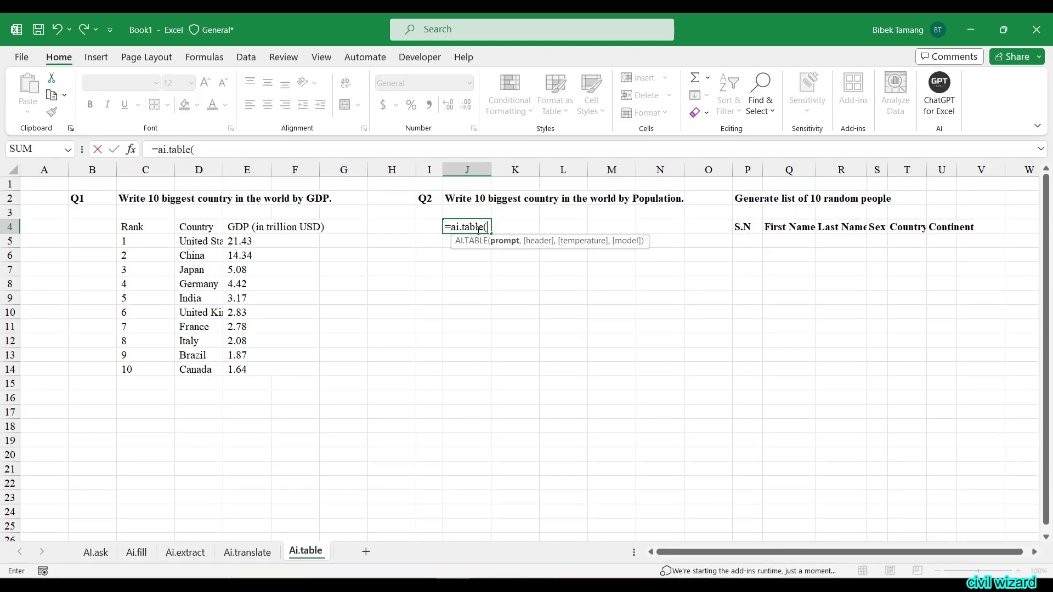
click(457, 198)
text())
key(Return)
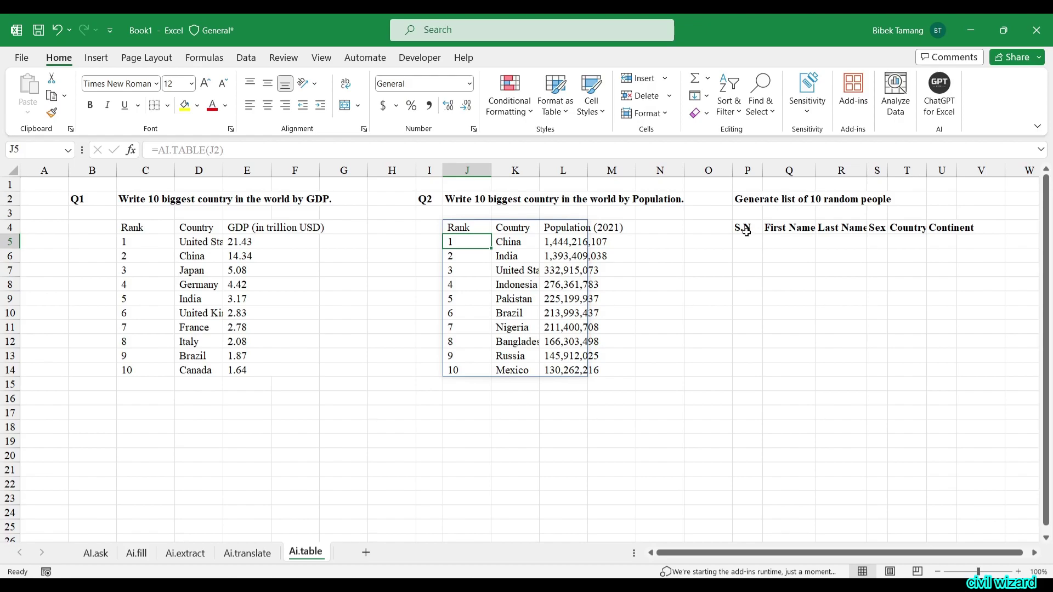
Step: Enter =AI.TABLE(P2,P4:V4) in P5 to generate the list of 10 random people under the existing headers
drag(746, 231, 943, 231)
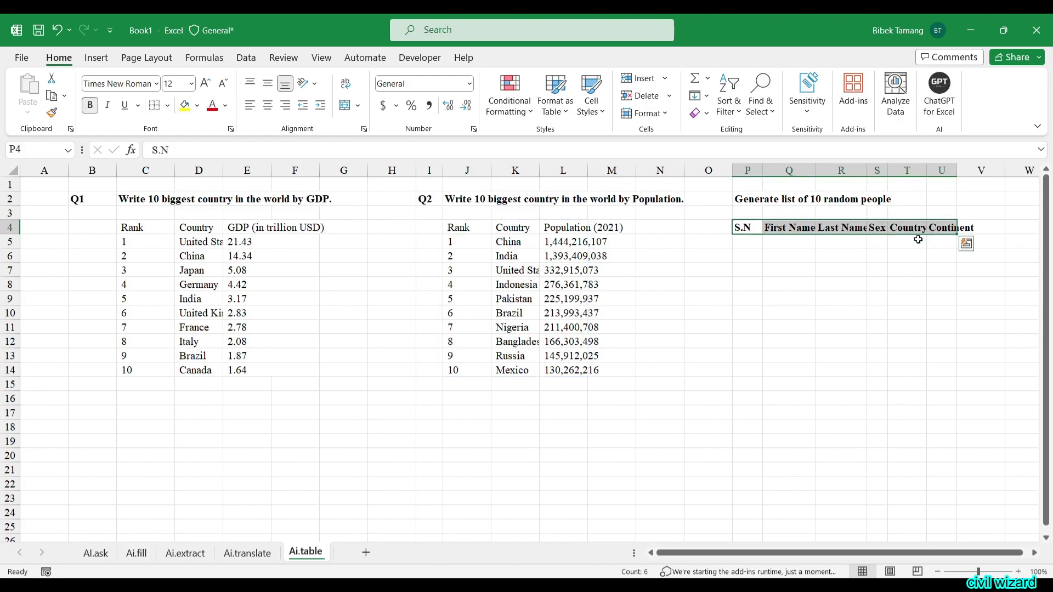
click(774, 271)
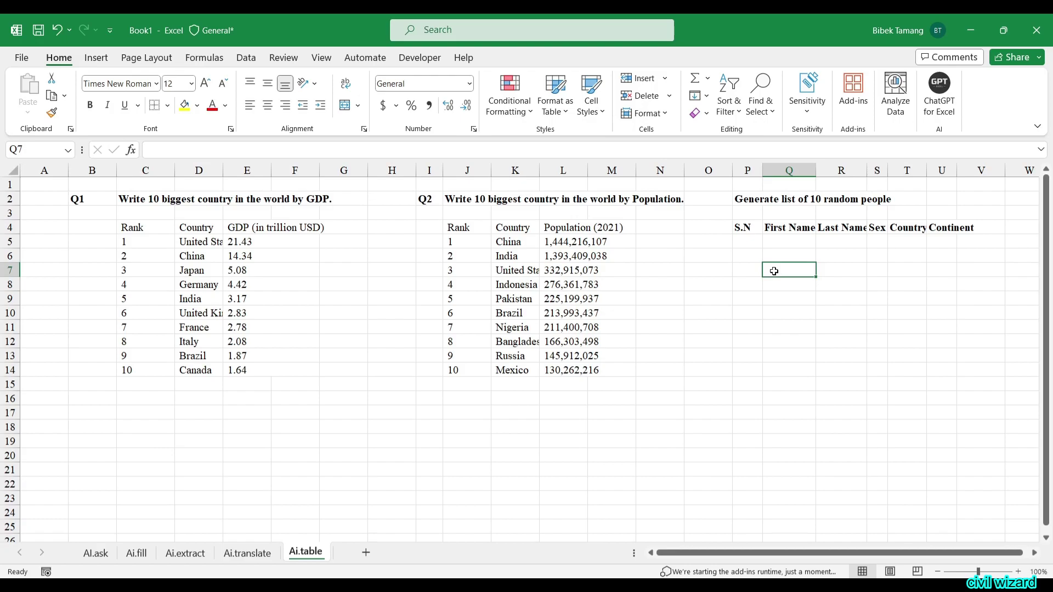
click(747, 243)
text(=)
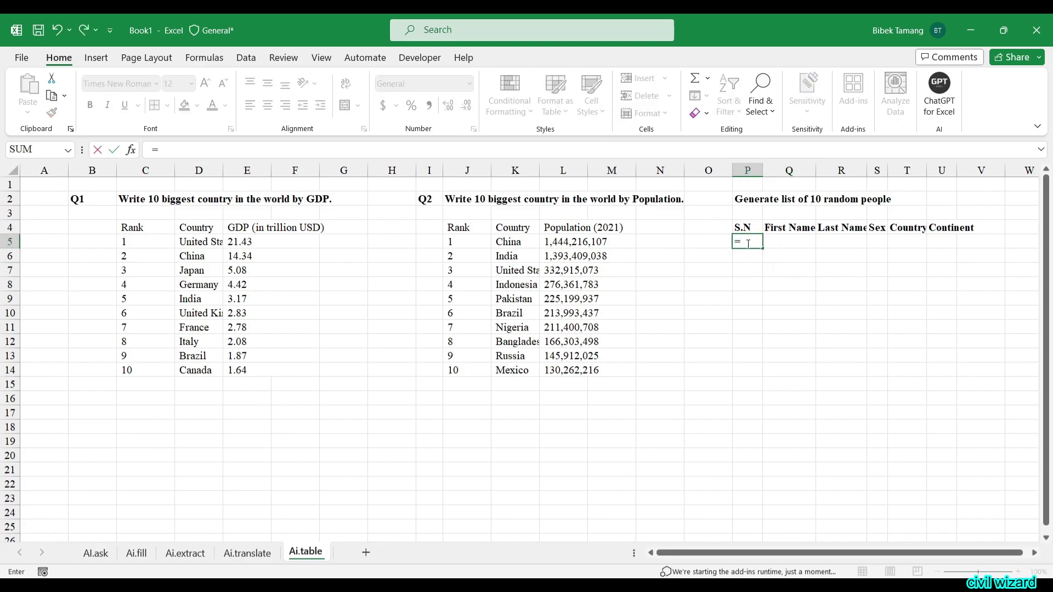
text(ai.table)
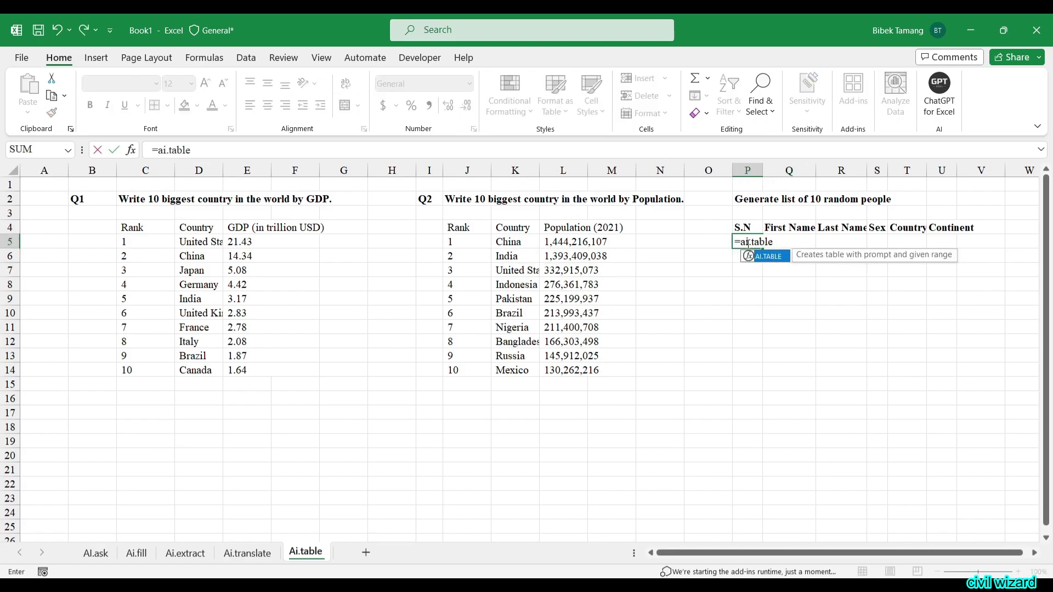
text(()
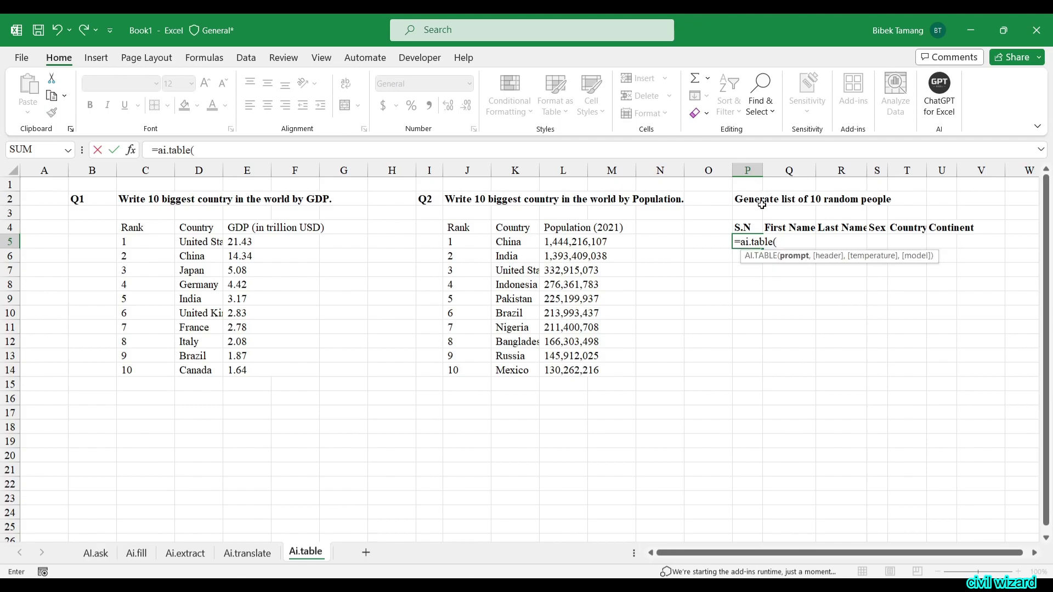
click(749, 199)
text(,)
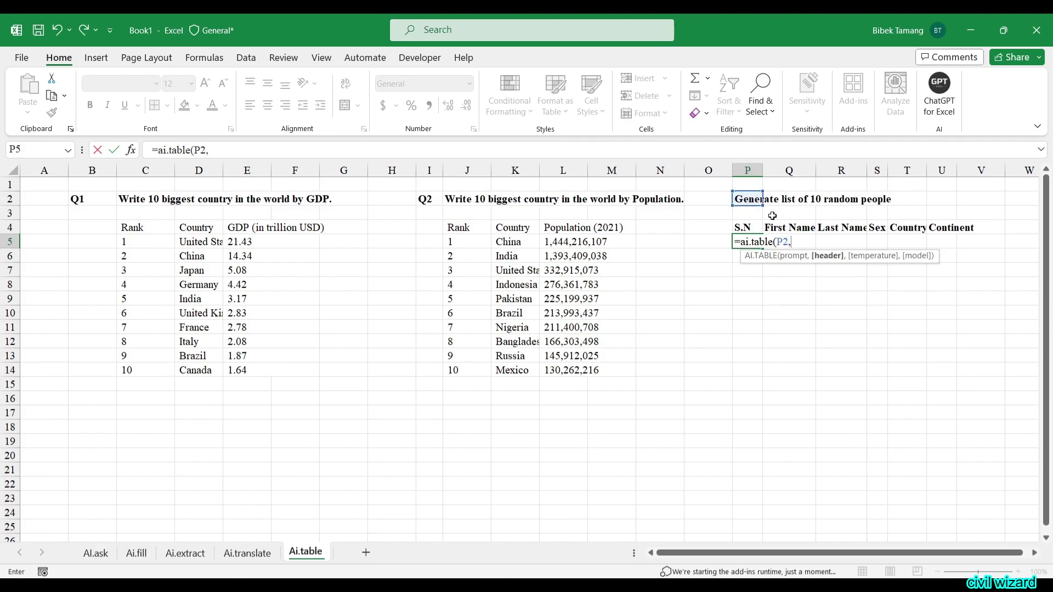
drag(749, 227, 964, 227)
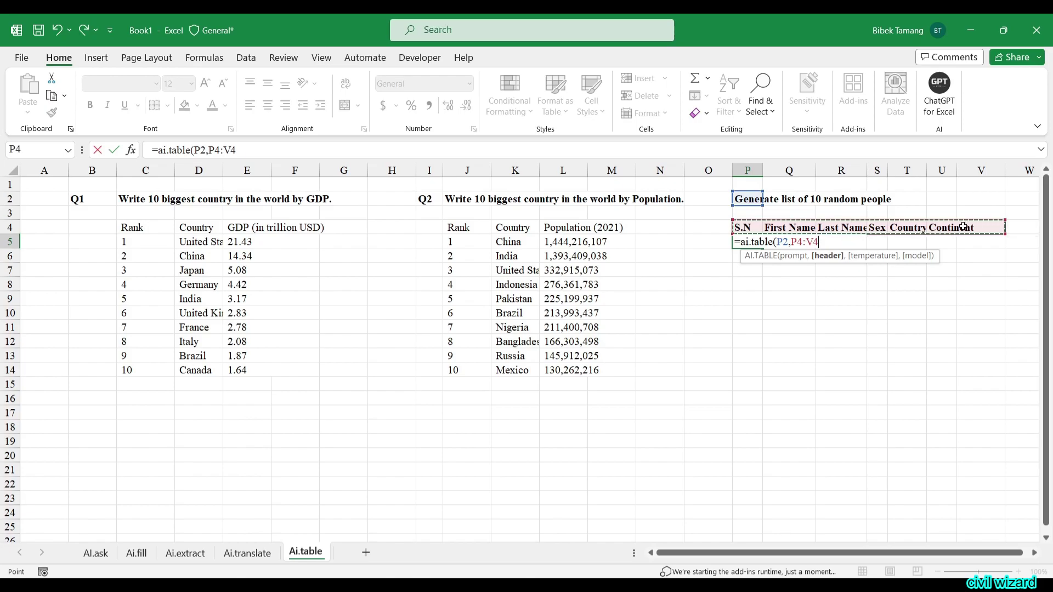
text())
key(Return)
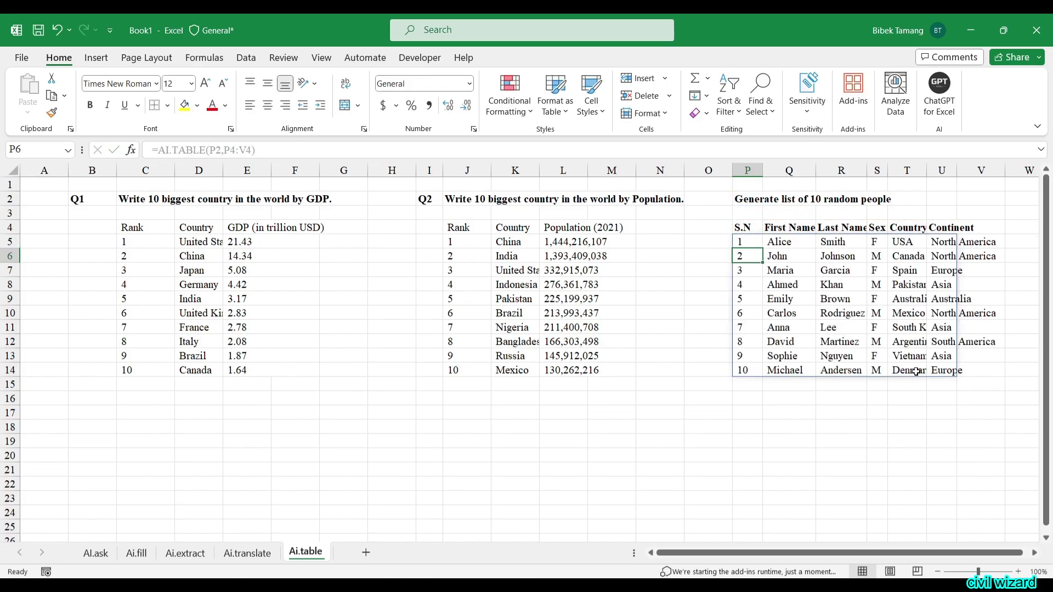
click(660, 370)
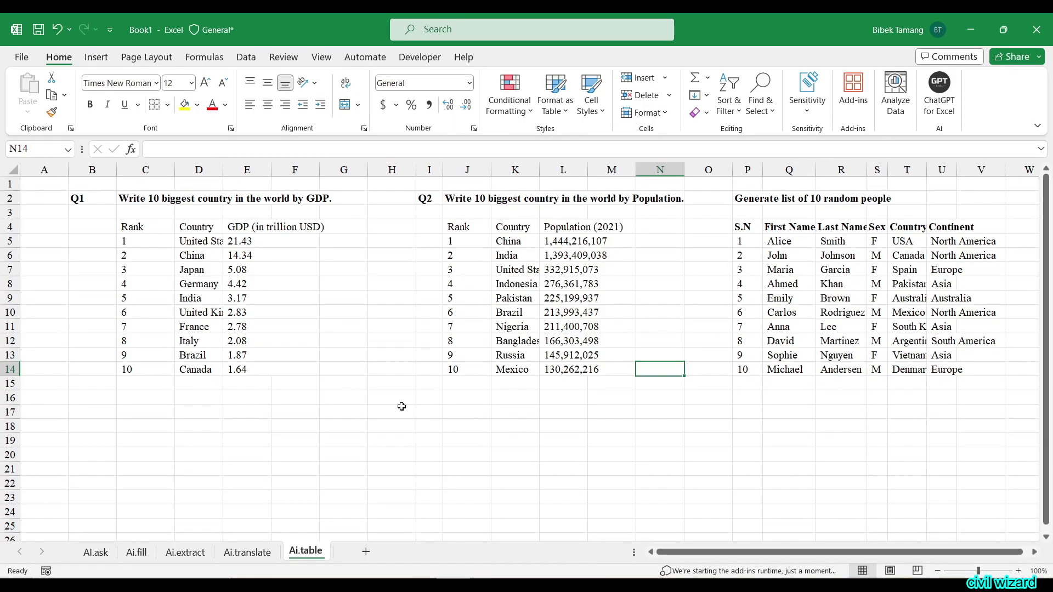